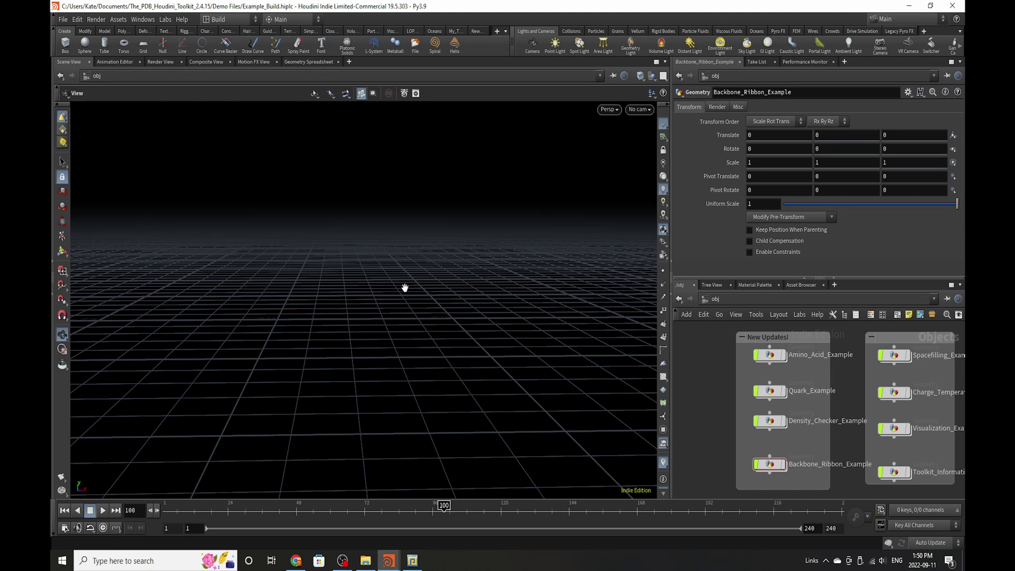
Step: Open the Backbone_Ribbon_Example network and view its ribbon geometry up close from several angles
double_click(775, 465)
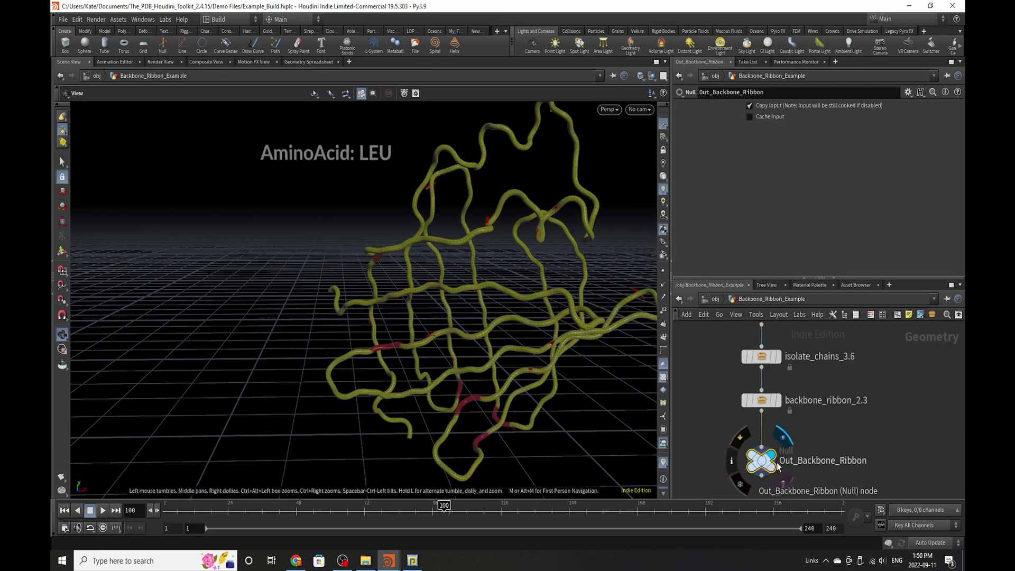
left_click_drag(517, 321, 429, 418)
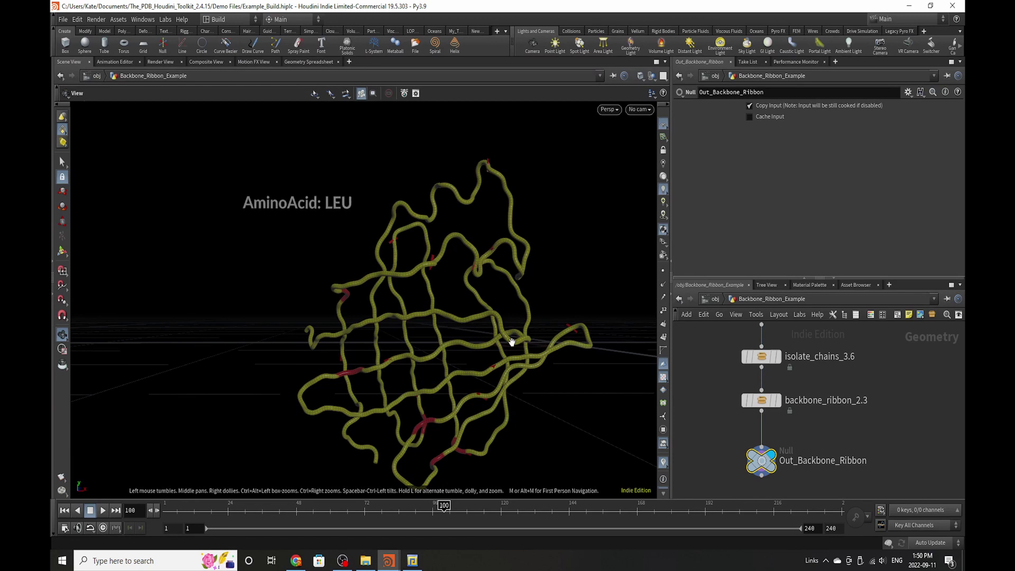
scroll(885, 440, "down", 2)
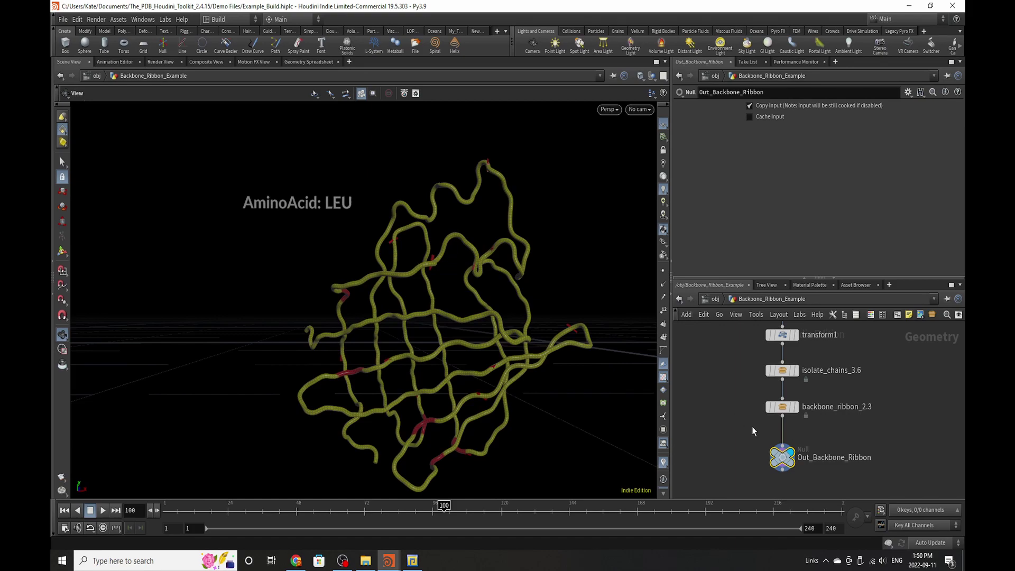
scroll(483, 442, "up", 10)
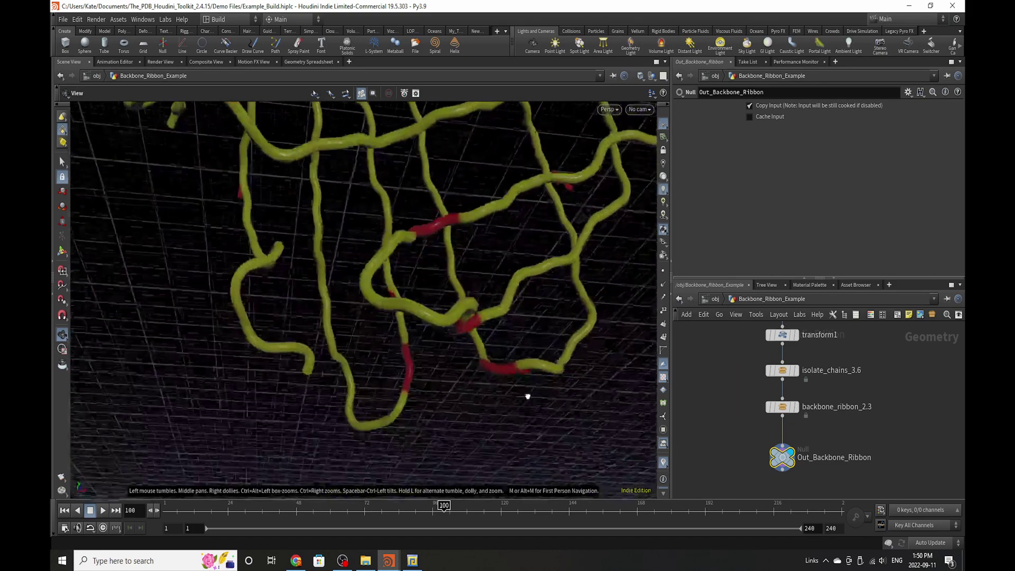
left_click_drag(528, 397, 318, 453)
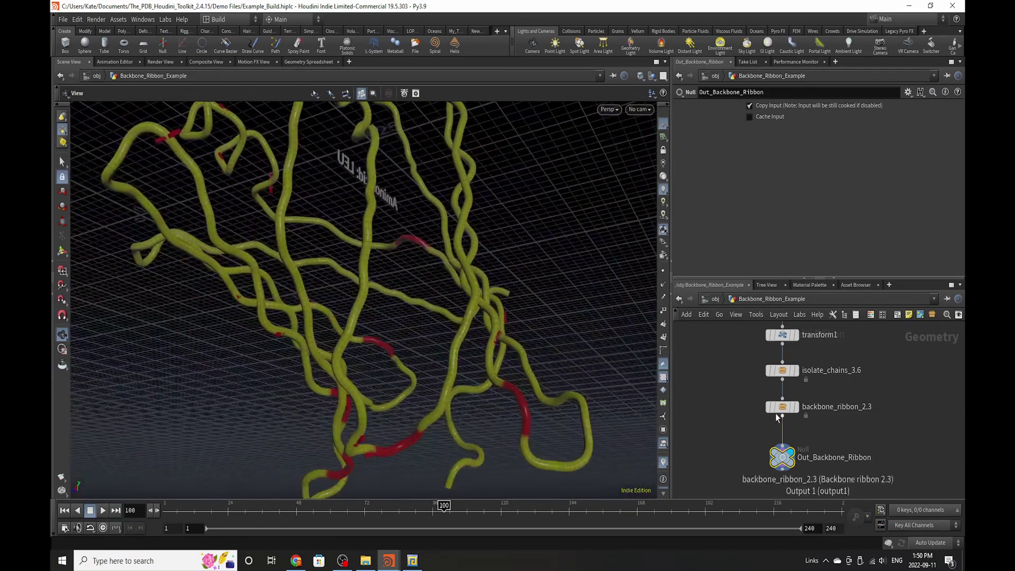
Step: Select the backbone_ribbon_2.3 node and set its wire radius to 0.3
left_click(781, 407)
left_click(698, 108)
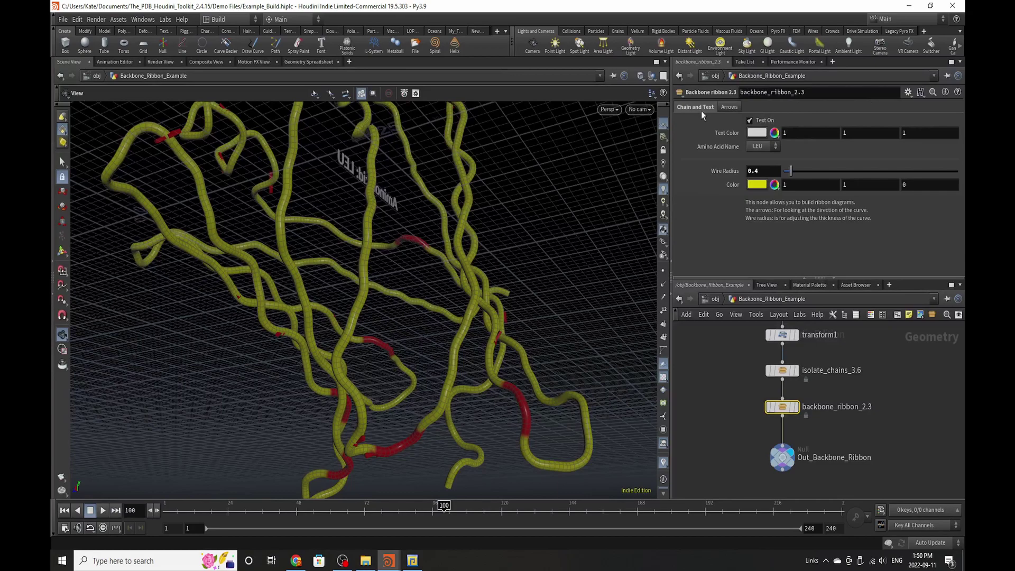
left_click(771, 166)
type("3")
key("Return")
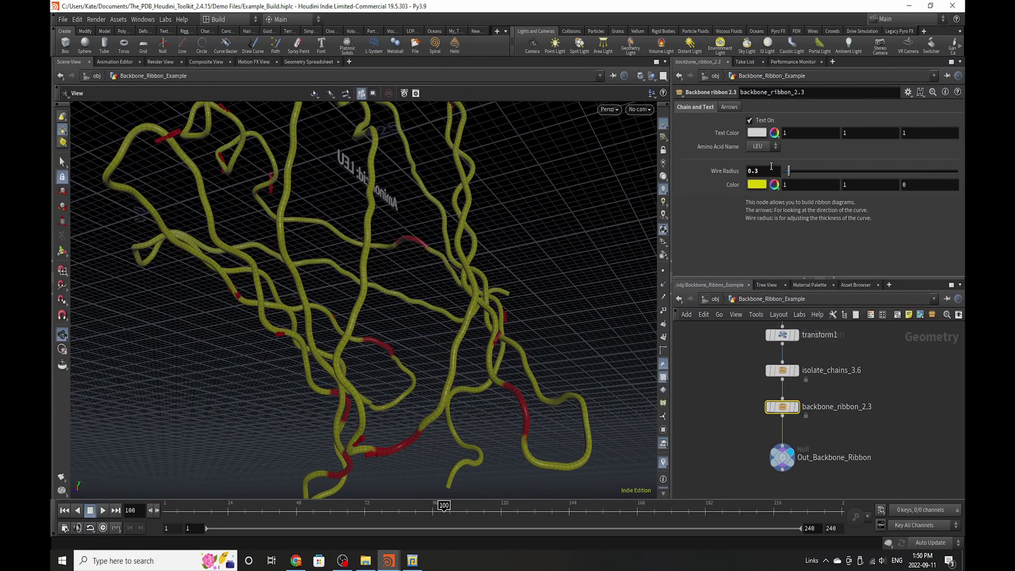
Step: Examine the direction arrows along the ribbon, both close up and on the whole chain
left_click_drag(237, 327, 378, 345)
right_click_drag(331, 300, 401, 238)
middle_click_drag(398, 283, 390, 402)
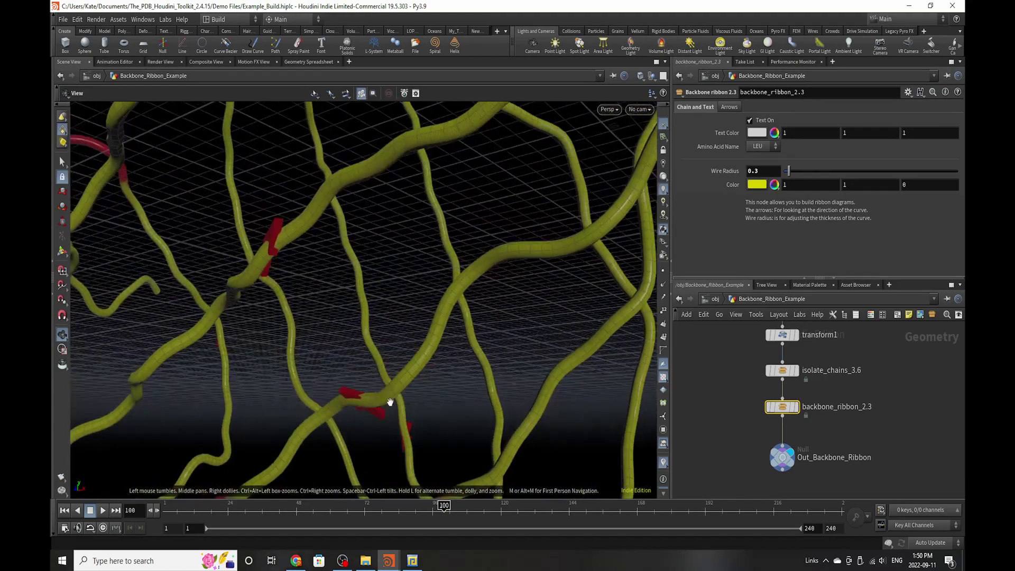
left_click_drag(321, 360, 351, 360)
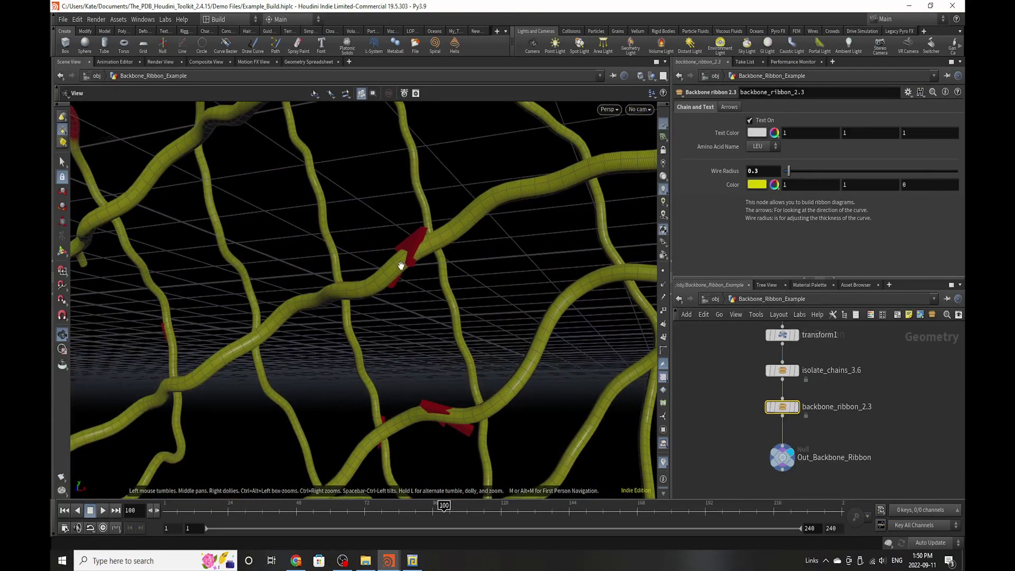
scroll(443, 296, "down", 10)
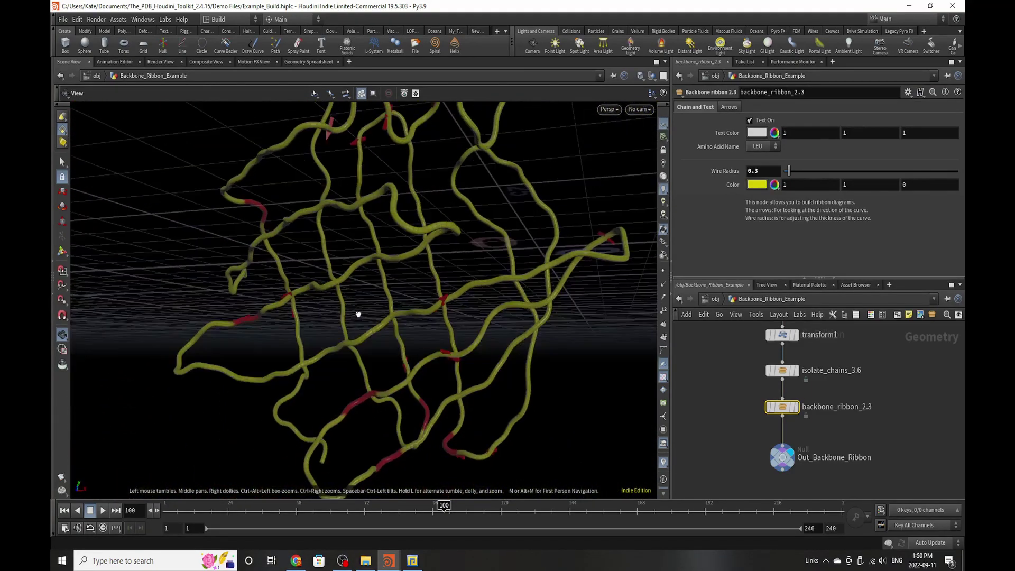
right_click_drag(379, 202, 441, 141)
left_click_drag(441, 141, 436, 233)
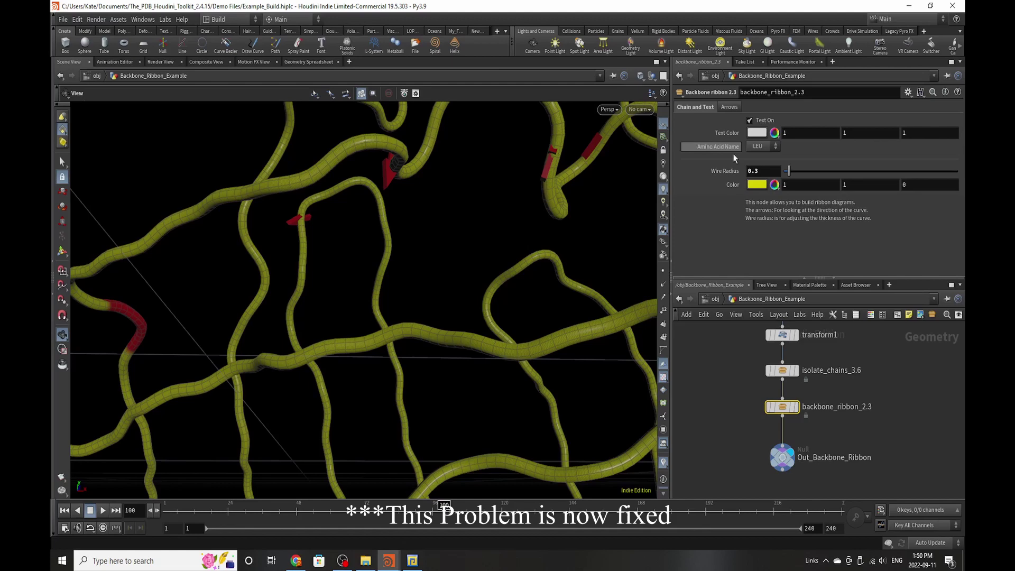
Step: Set the ribbon's wire radius to 0.2 and check the thinner chain around its arrows
left_click(763, 172)
key("Return")
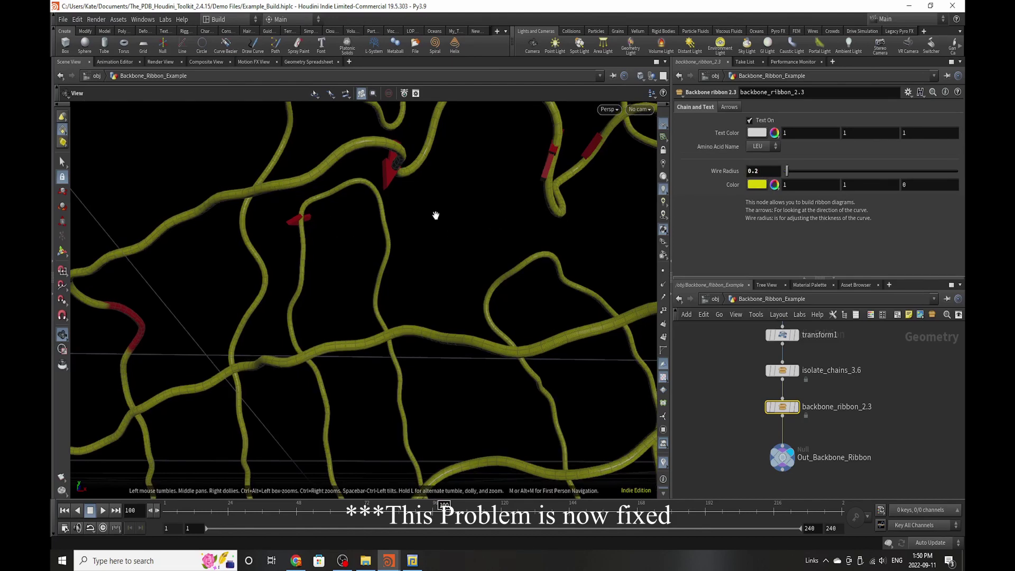
right_click_drag(435, 216, 292, 237)
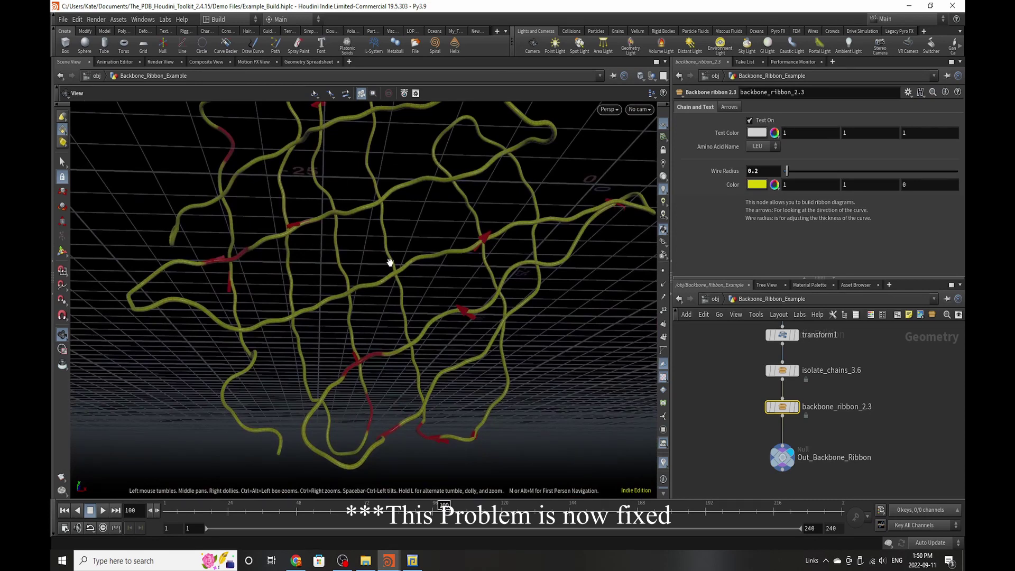
left_click_drag(424, 254, 420, 299)
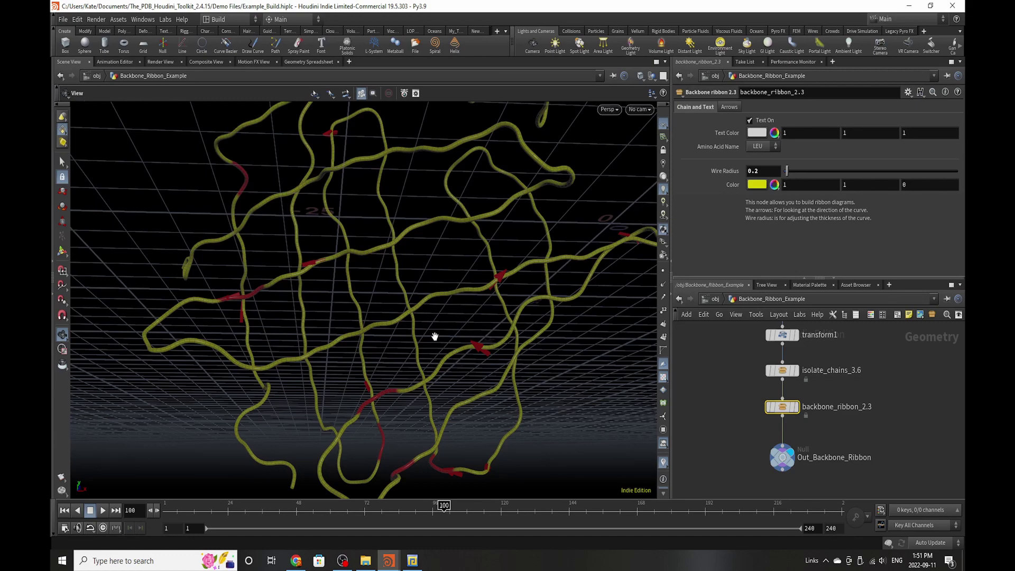
right_click_drag(503, 368, 412, 492)
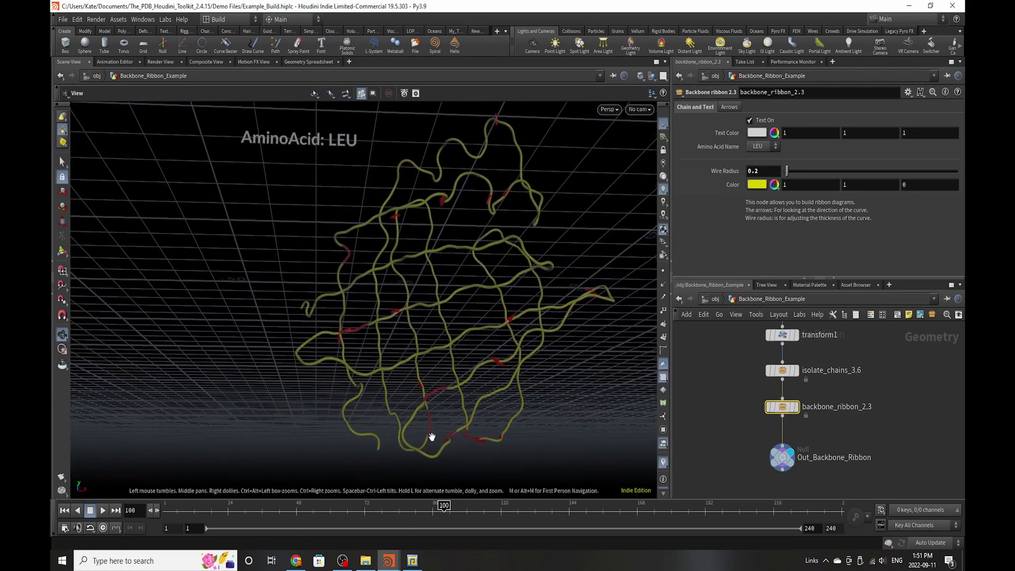
left_click_drag(458, 373, 414, 421)
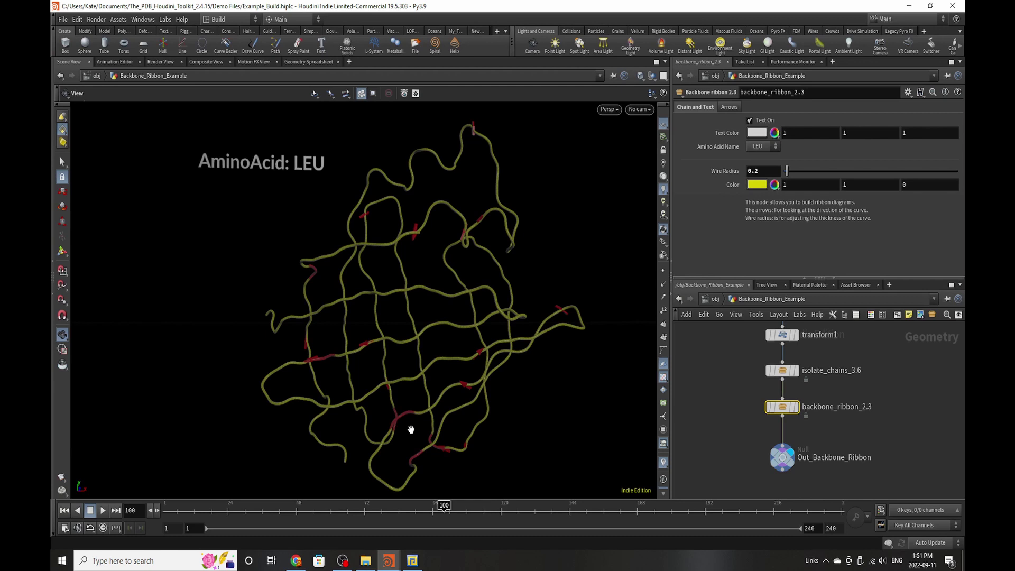
Step: Switch the highlighted amino acid on the ribbon to PHE, and finally to ARG
left_click(768, 146)
left_click(758, 224)
left_click(761, 146)
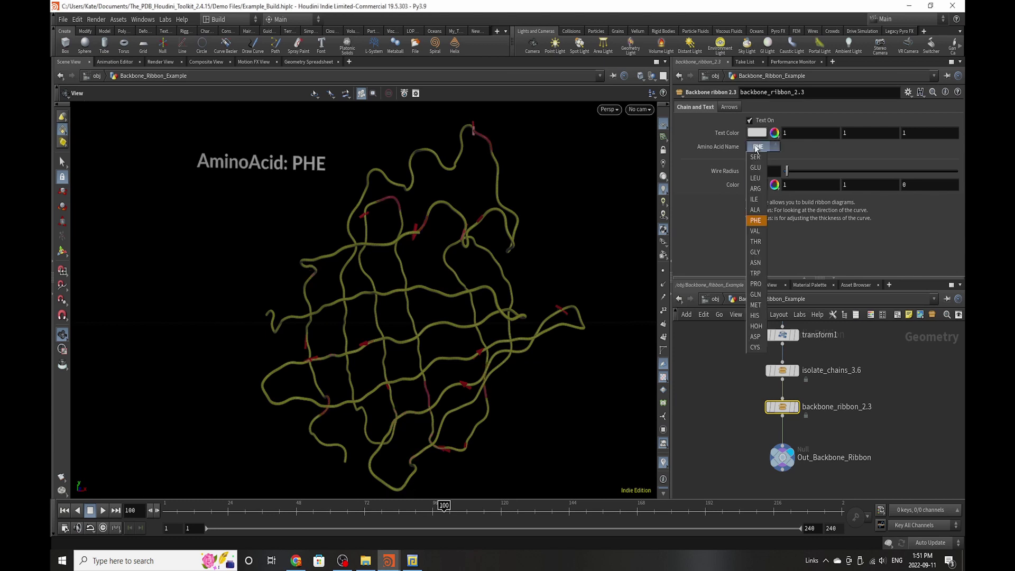
left_click(752, 189)
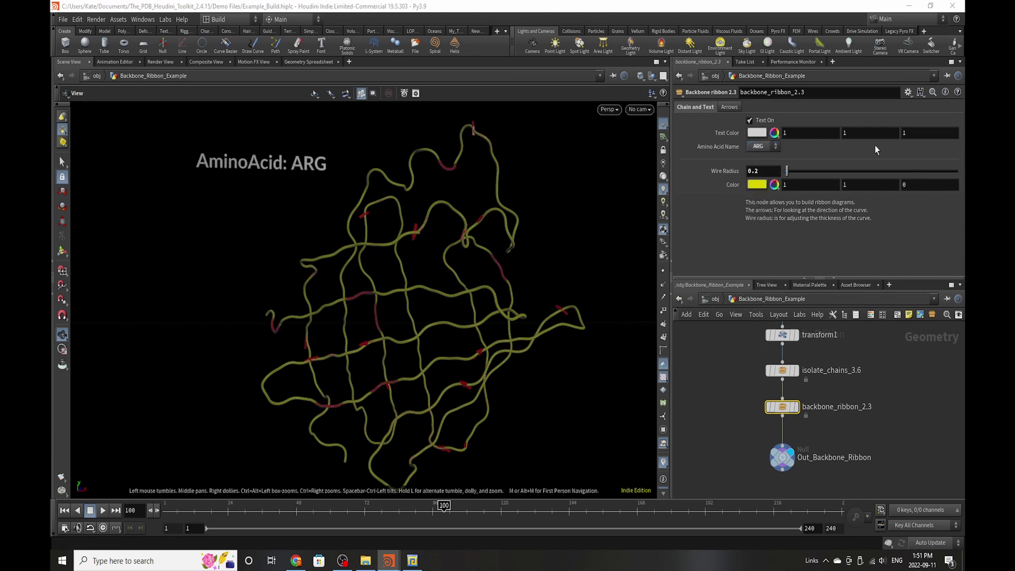
Step: Toggle the amino acid text label off and on, leaving it switched off
left_click(773, 120)
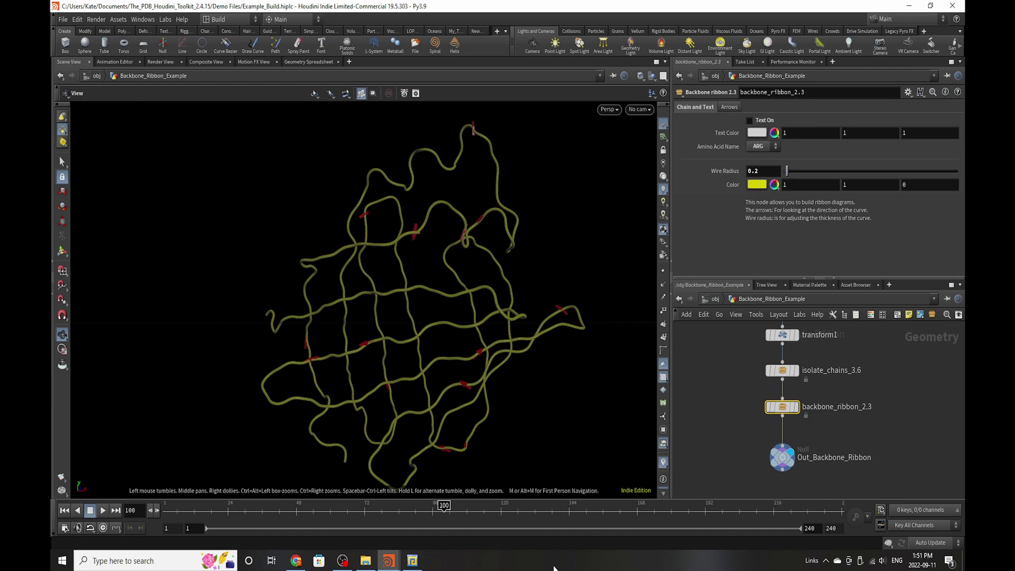
left_click(764, 120)
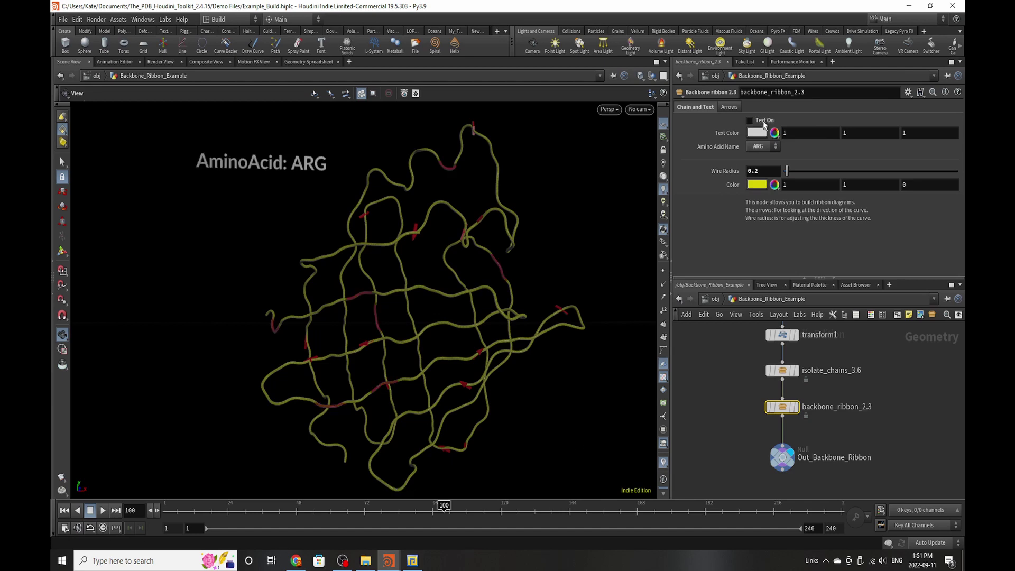
left_click(763, 121)
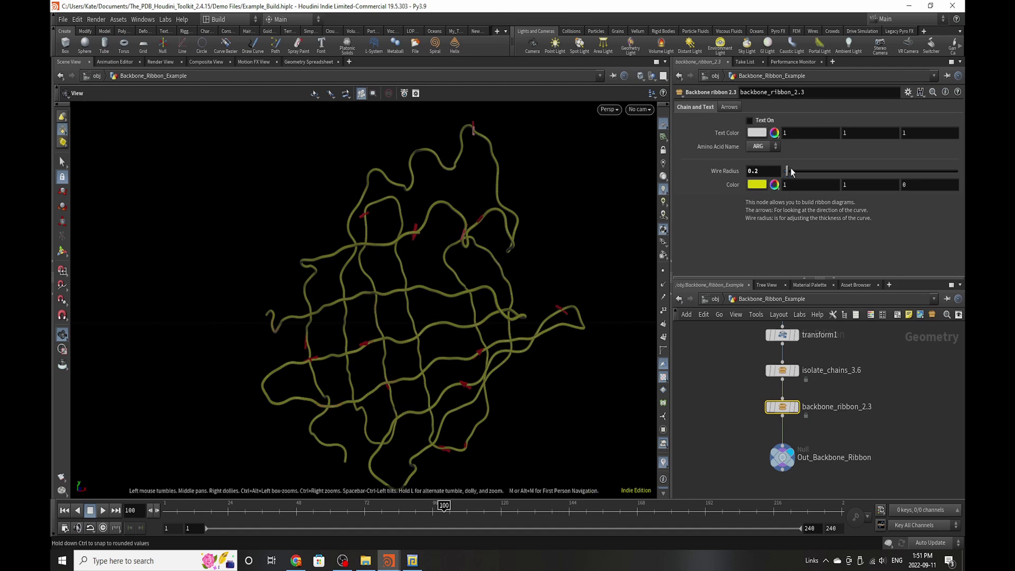
Step: Reduce the ribbon's wire radius to 0.14 and view the arrows on the chain up close
mouse_move(787, 171)
left_mouse_down()
mouse_move(802, 170)
mouse_move(786, 171)
left_mouse_up()
right_click_drag(369, 351, 518, 290)
left_click_drag(395, 356, 640, 202)
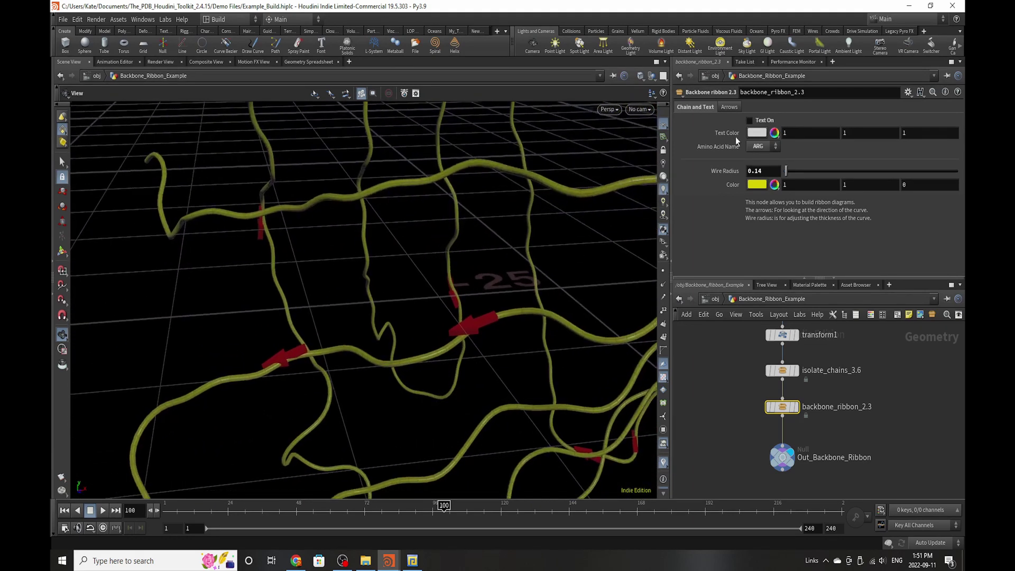
Step: Toggle the ribbon's direction arrows off and back on twice, then return to the chain and text settings
left_click(737, 108)
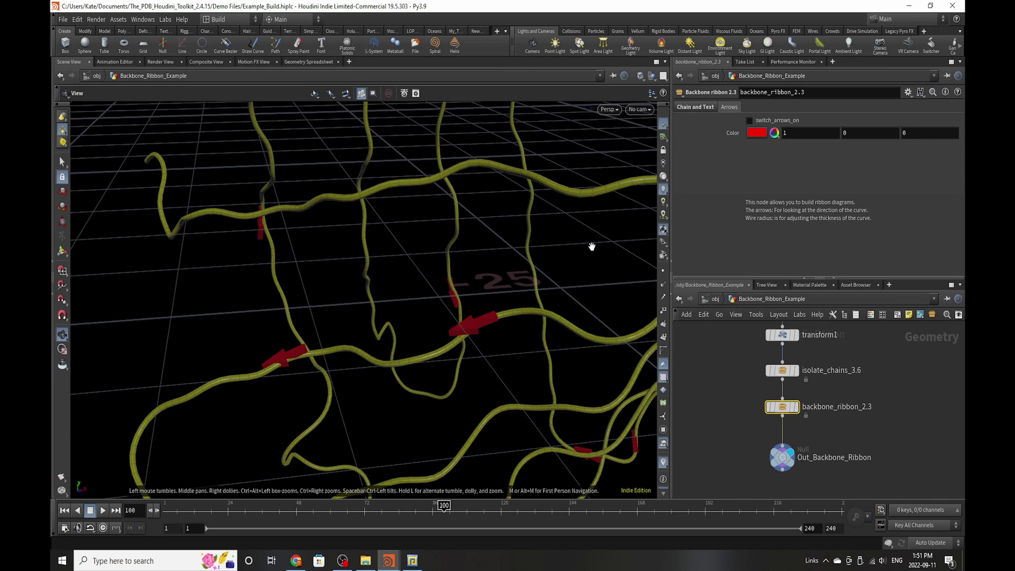
left_click(773, 121)
left_click(773, 121)
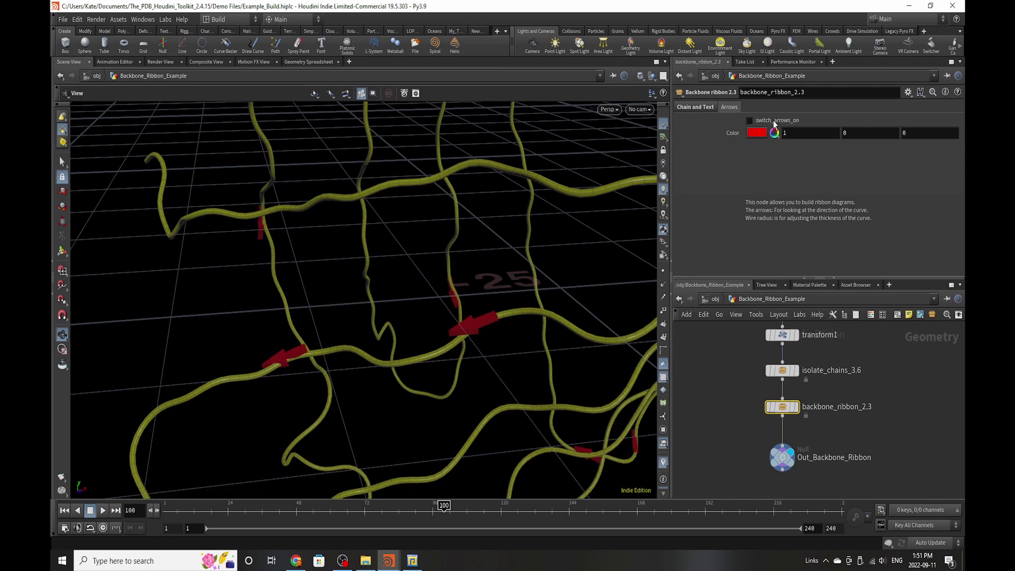
left_click(773, 122)
left_click(774, 124)
scroll(507, 250, "down", 4)
left_click_drag(455, 296, 640, 256)
left_click(695, 107)
Step: Display the output of the isolate_chains_3.6 node and show its parameters
scroll(802, 426, "down", 3)
scroll(841, 390, "up", 3)
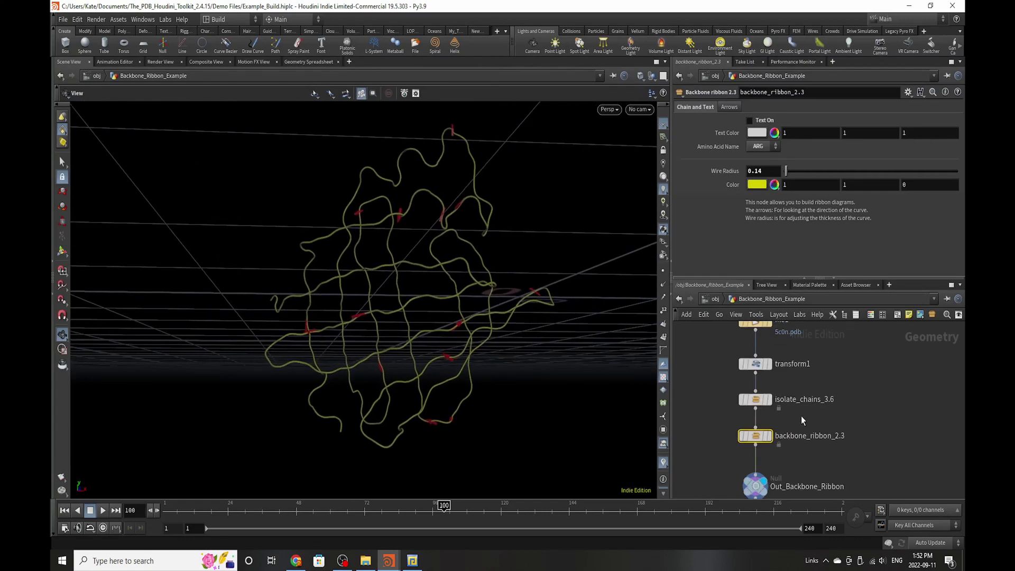
left_click(769, 400)
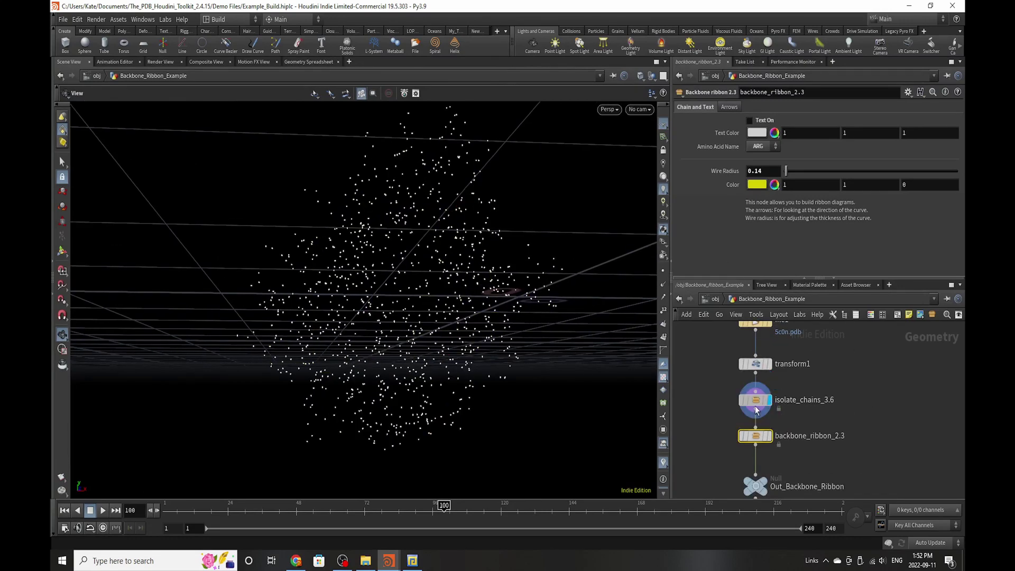
left_click(756, 400)
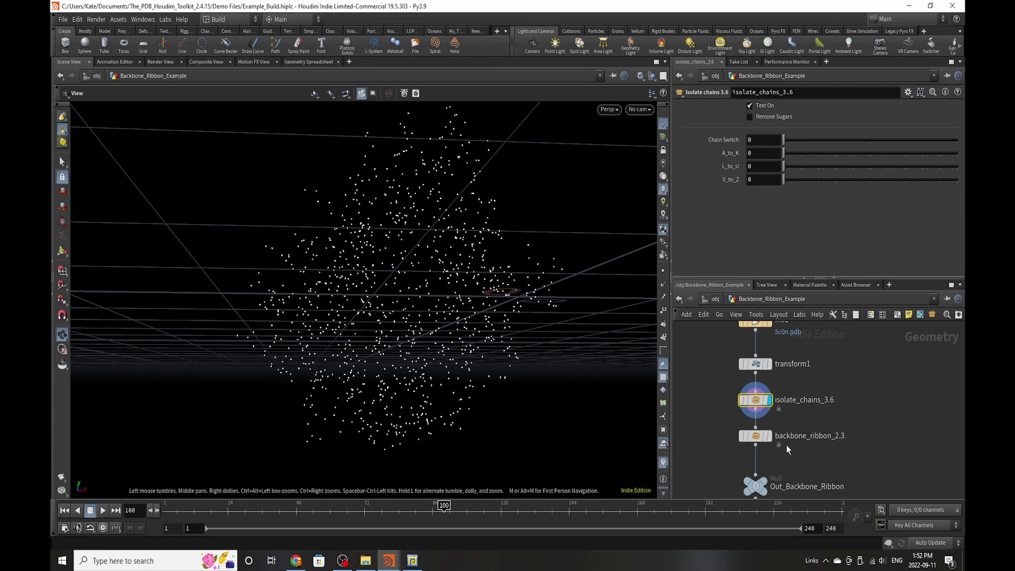
Step: Move the backbone_ribbon_2.3 and Out_Backbone_Ribbon nodes further below isolate_chains_3.6 in the network
left_click_drag(757, 435, 756, 440)
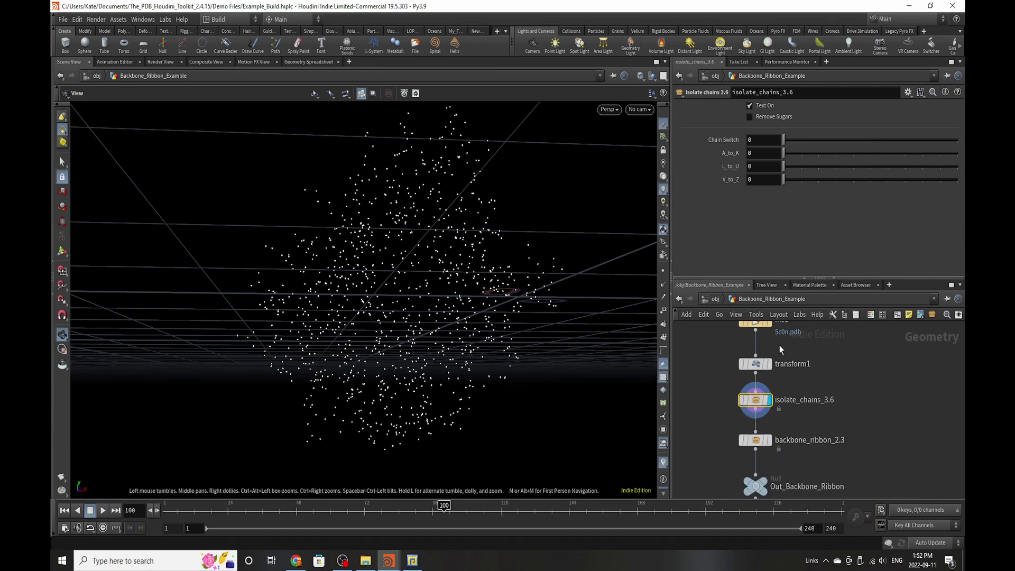
scroll(779, 345, "down", 2)
scroll(795, 431, "up", 2)
scroll(767, 495, "down", 2)
scroll(781, 406, "up", 2)
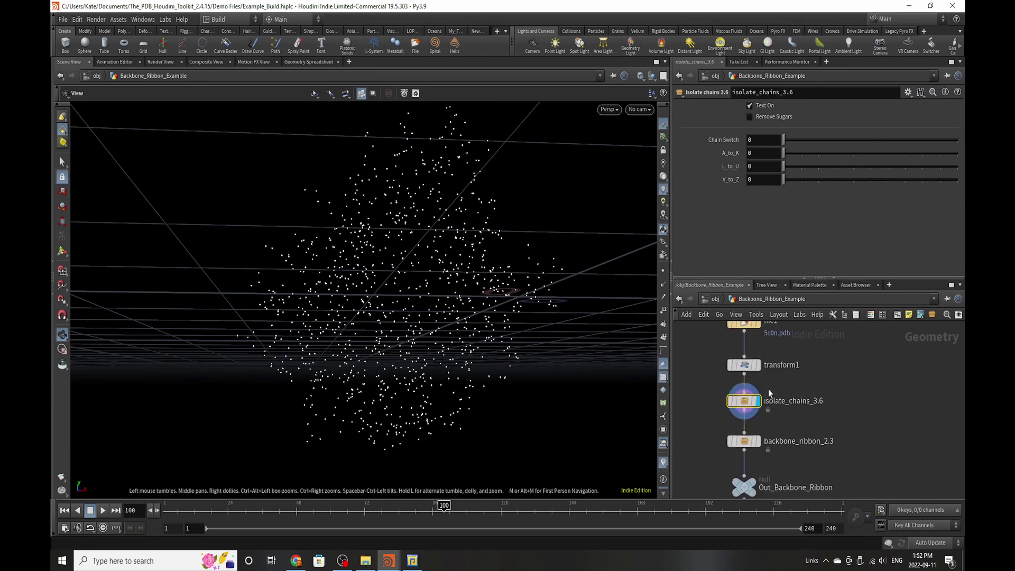
scroll(771, 355, "down", 2)
left_click_drag(766, 488, 754, 452)
scroll(774, 405, "up", 2)
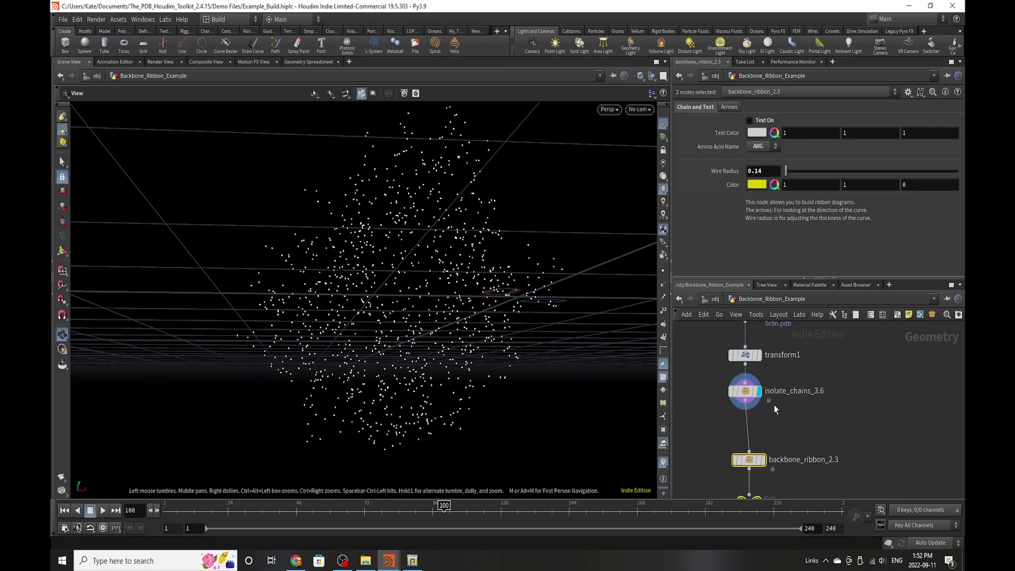
scroll(774, 404, "up", 2)
Step: Check the isolated chain's points and label, then display and select the backbone_ribbon_2.3 node
left_click_drag(565, 344, 639, 344)
left_click_drag(553, 369, 517, 379)
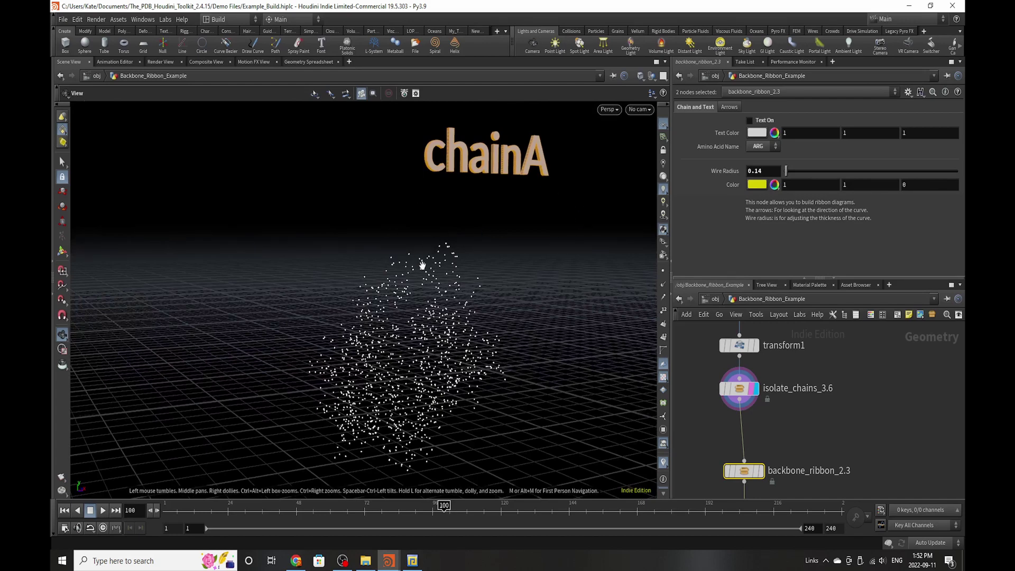
left_click(762, 471)
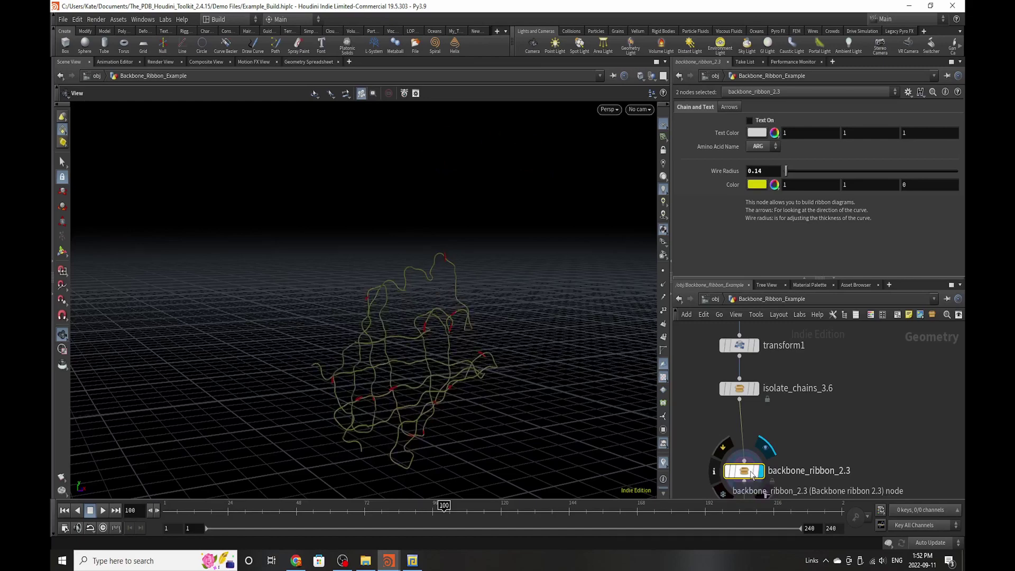
left_click(745, 471)
left_click_drag(472, 340, 490, 287)
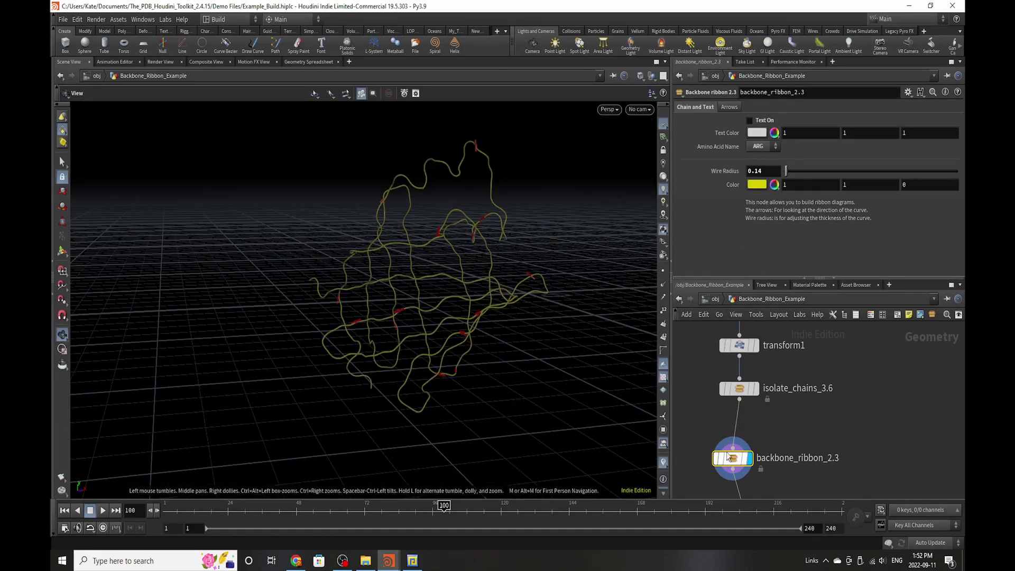
Step: Add an aminoacids_2.9 node fed by transform1 and merge its output with backbone_ribbon_2.3 ahead of Out_Backbone_Ribbon
scroll(759, 398, "down", 1)
scroll(757, 418, "down", 1)
scroll(751, 483, "down", 1)
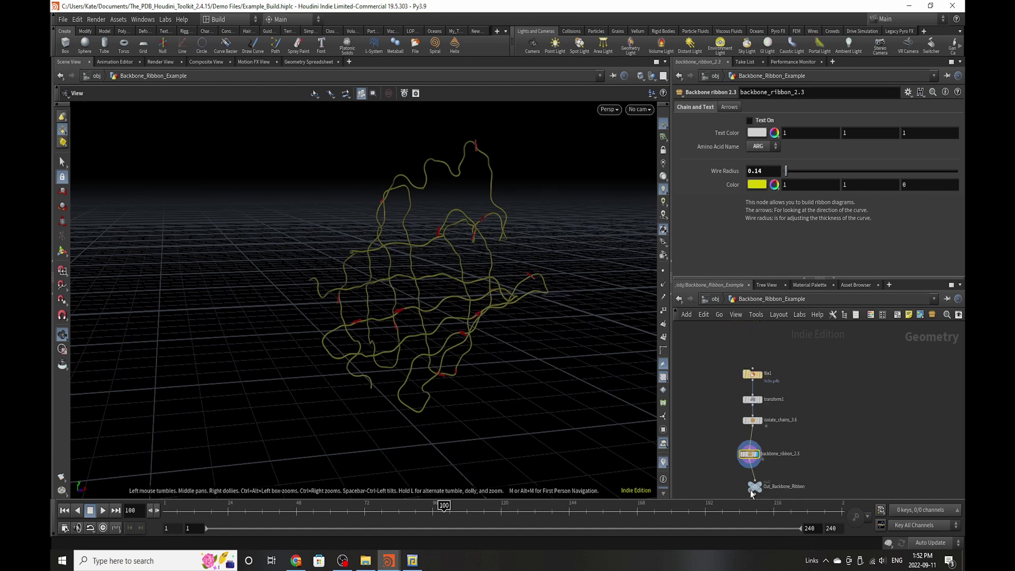
right_click_drag(428, 301, 516, 218)
left_click_drag(517, 217, 462, 214)
key("Tab")
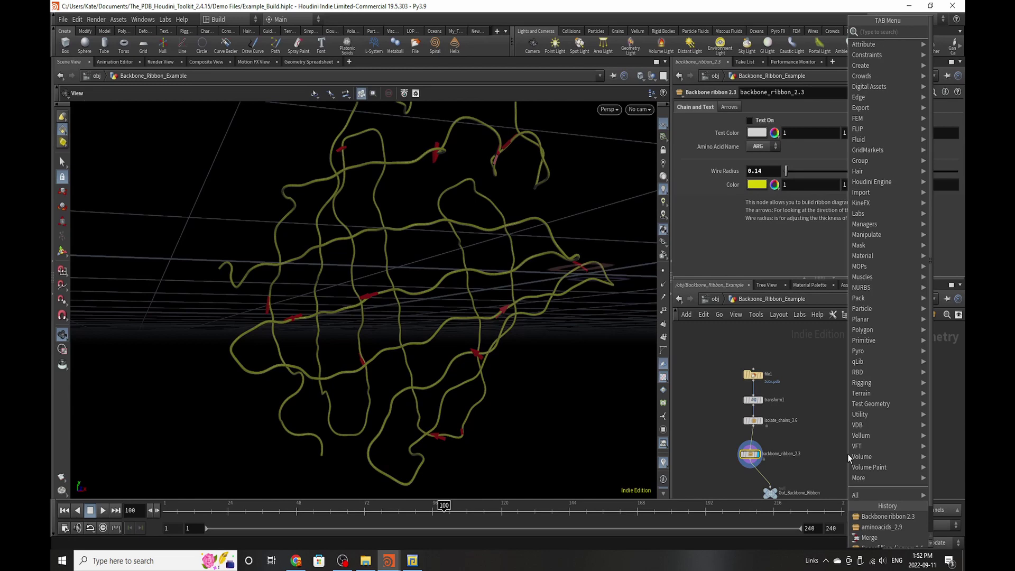
type("sp")
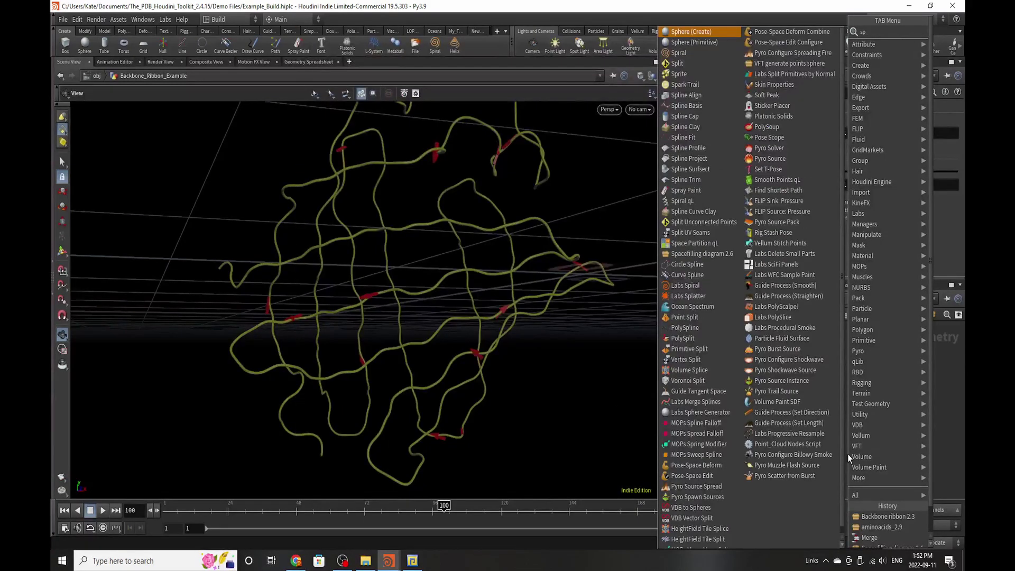
key("BackSpace")
key("BackSpace")
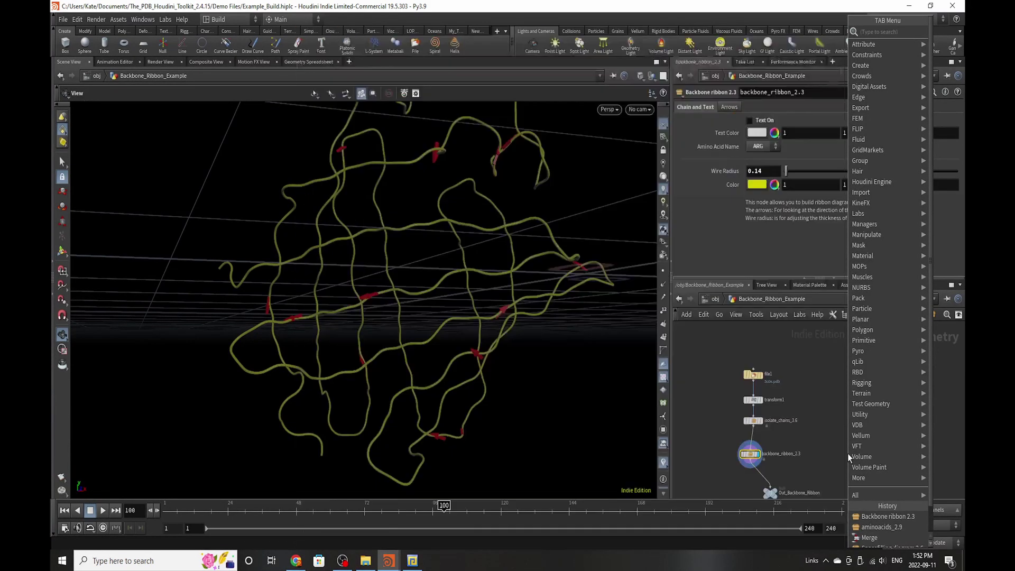
type("amin")
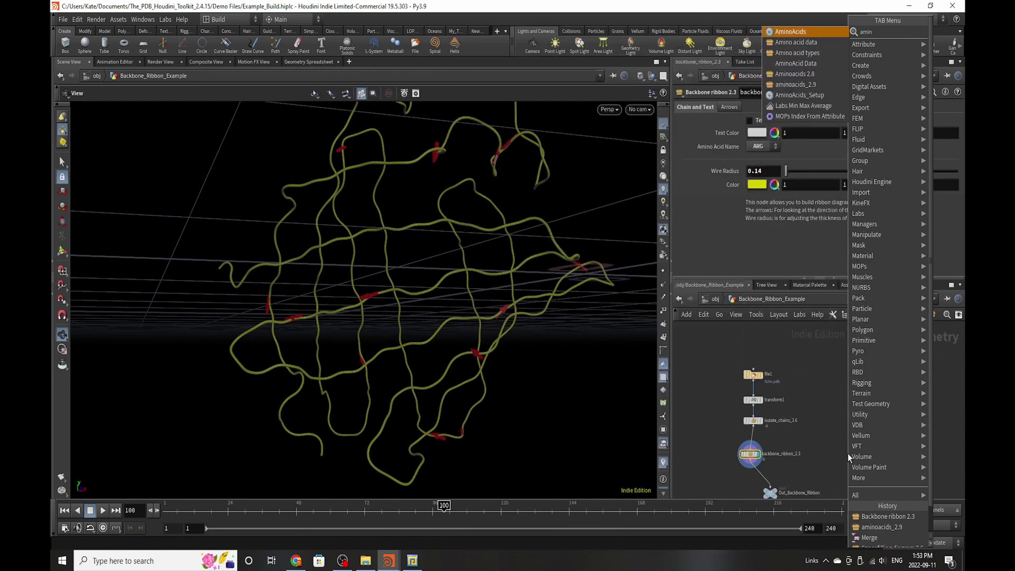
left_click(831, 85)
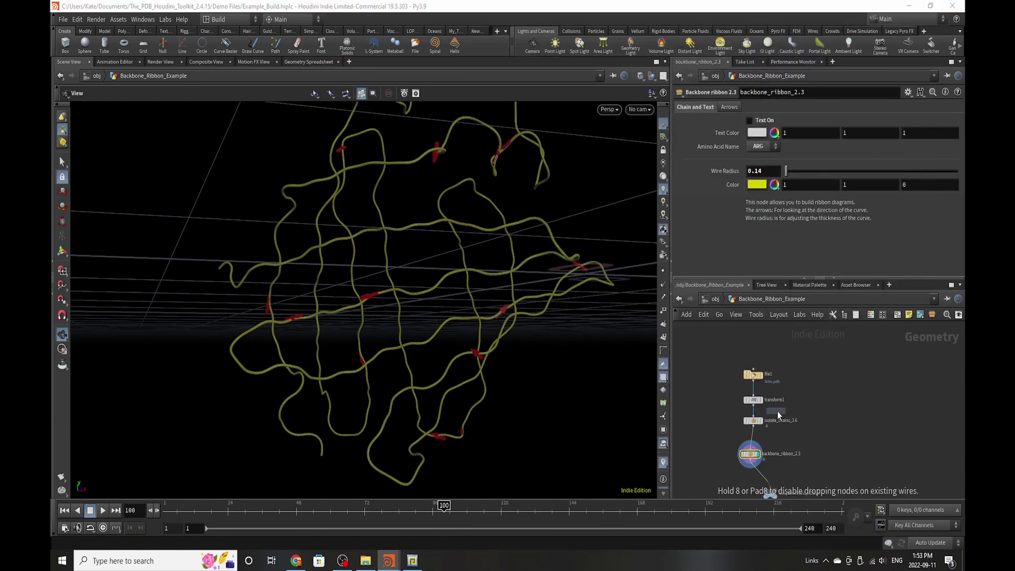
key("Escape")
scroll(778, 417, "up", 2)
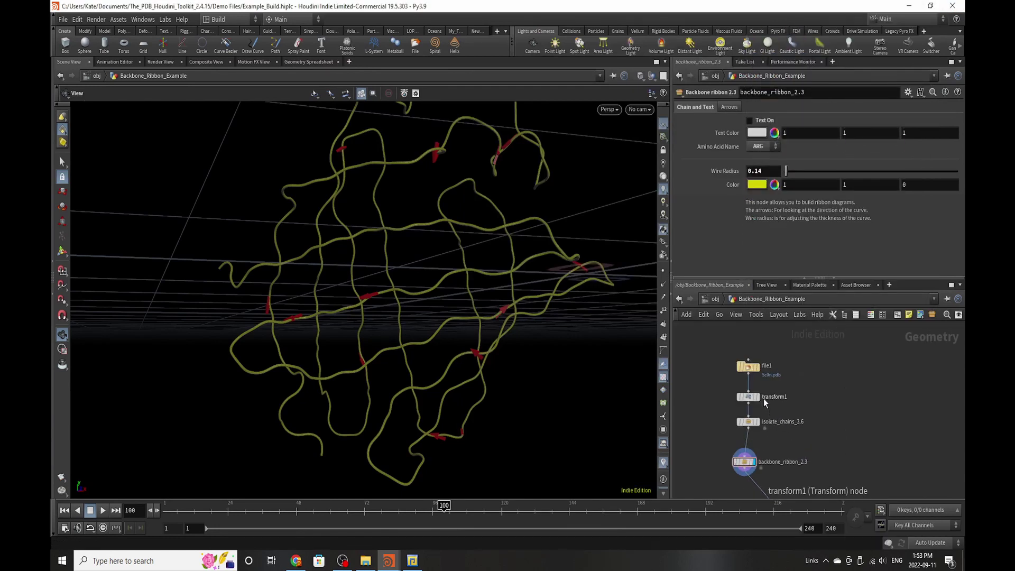
left_click(891, 357)
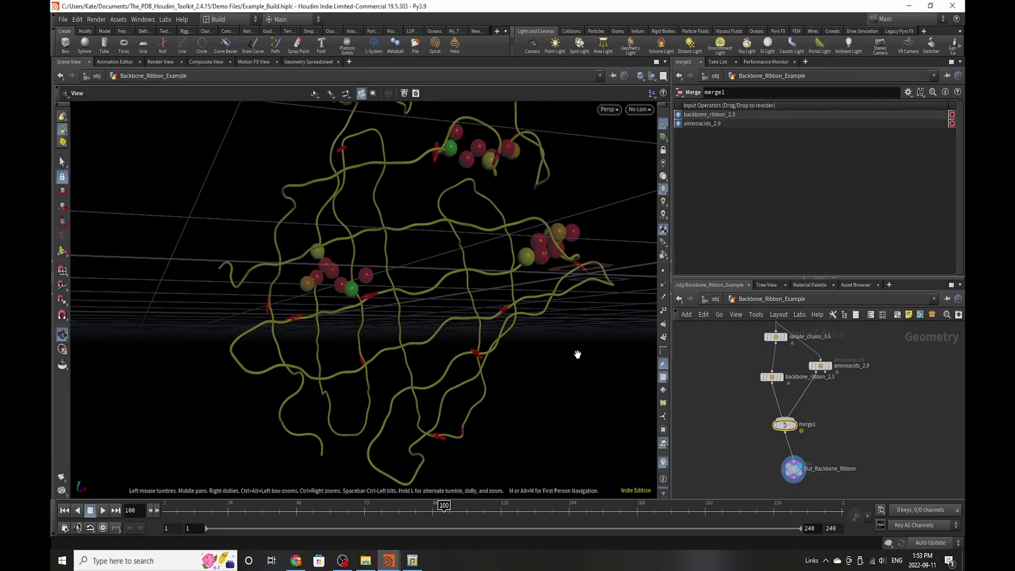
Step: Examine the merged ribbon and amino acid geometry, then display the transform1 node's points
left_click_drag(489, 290, 465, 335)
right_click_drag(465, 335, 357, 380)
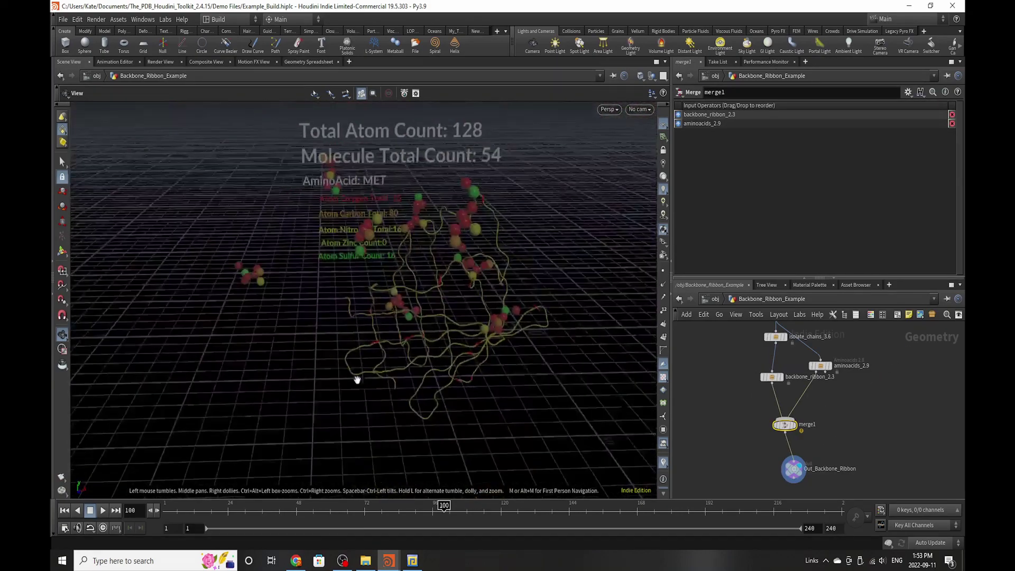
left_click_drag(357, 379, 436, 321)
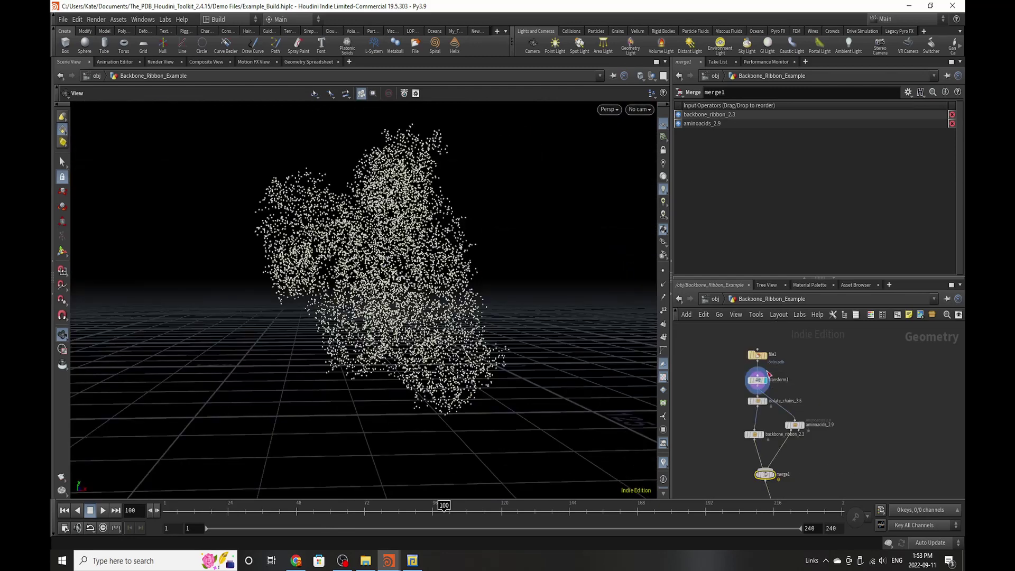
scroll(773, 420, "up", 4)
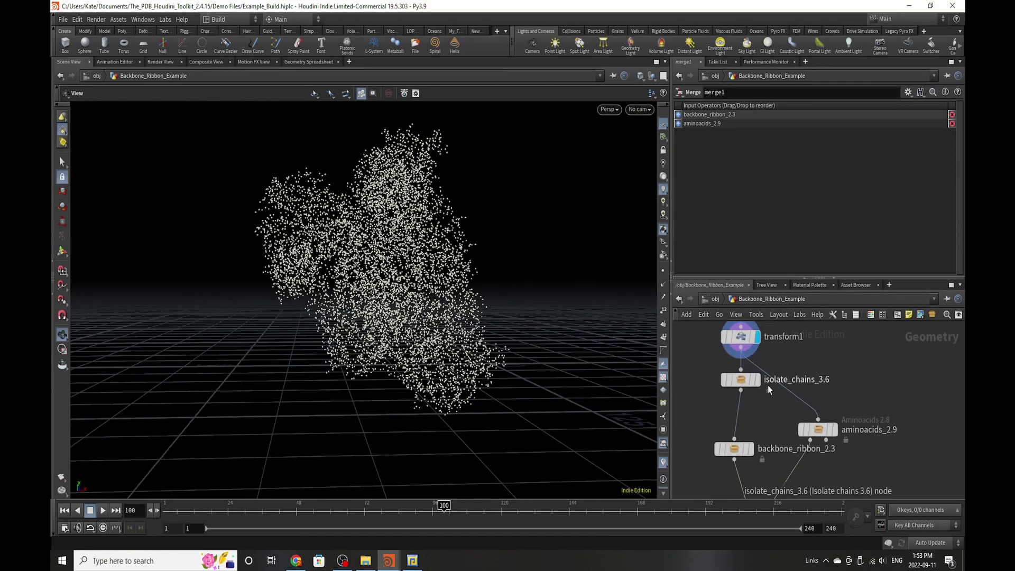
Step: Move aminoacids_2.9 below and away from the ribbon branch, and shift merge1 further down the network
left_click_drag(814, 434, 863, 495)
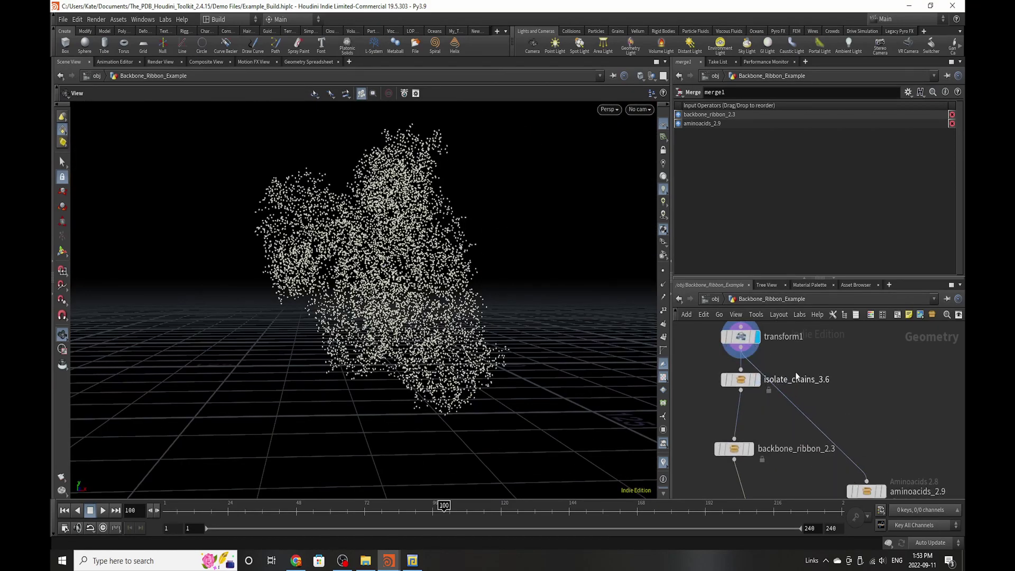
middle_click_drag(863, 496, 860, 425)
left_click_drag(763, 466, 770, 497)
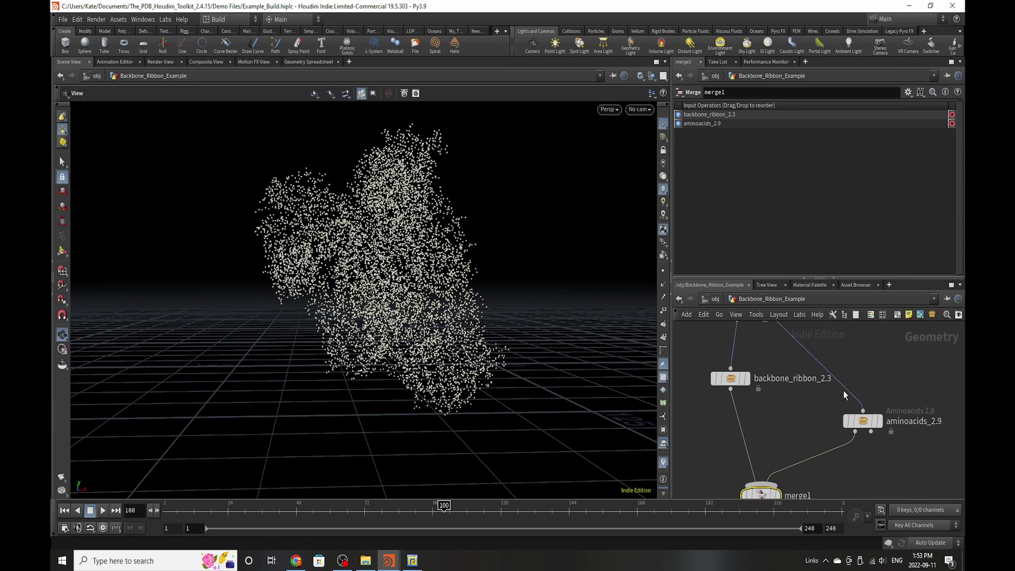
Step: Feed aminoacids_2.9 from the backbone_ribbon_2.3 output instead of transform1 and display the Out_Backbone_Ribbon node
left_click_drag(863, 411, 731, 390)
scroll(773, 381, "down", 4)
scroll(781, 438, "up", 2)
left_click_drag(760, 464, 747, 475)
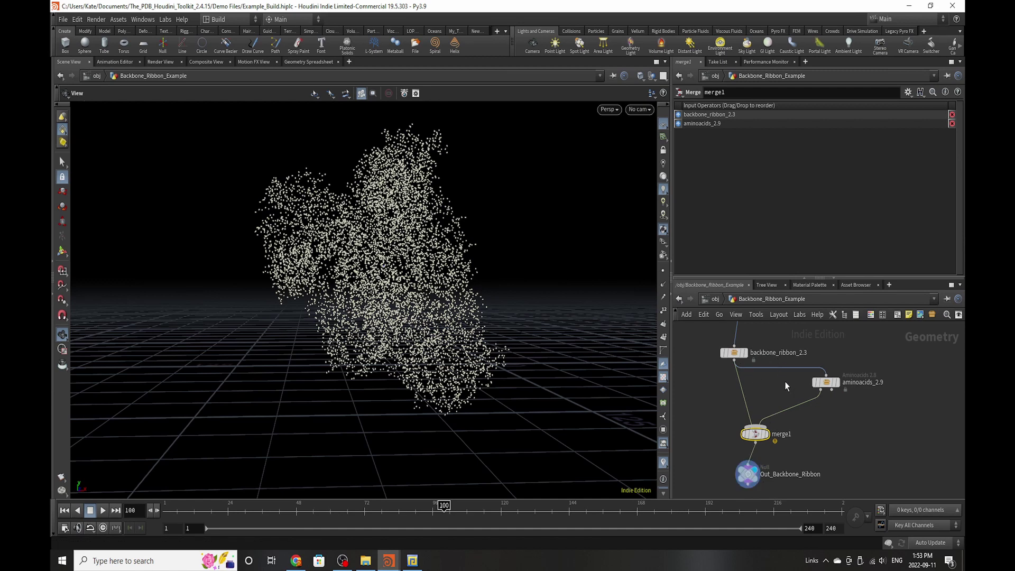
Step: Rewire the aminoacids_2.9 input to the isolate_chains_3.6 output and examine the amino acids along the ribbon
scroll(757, 438, "down", 2)
scroll(771, 365, "up", 2)
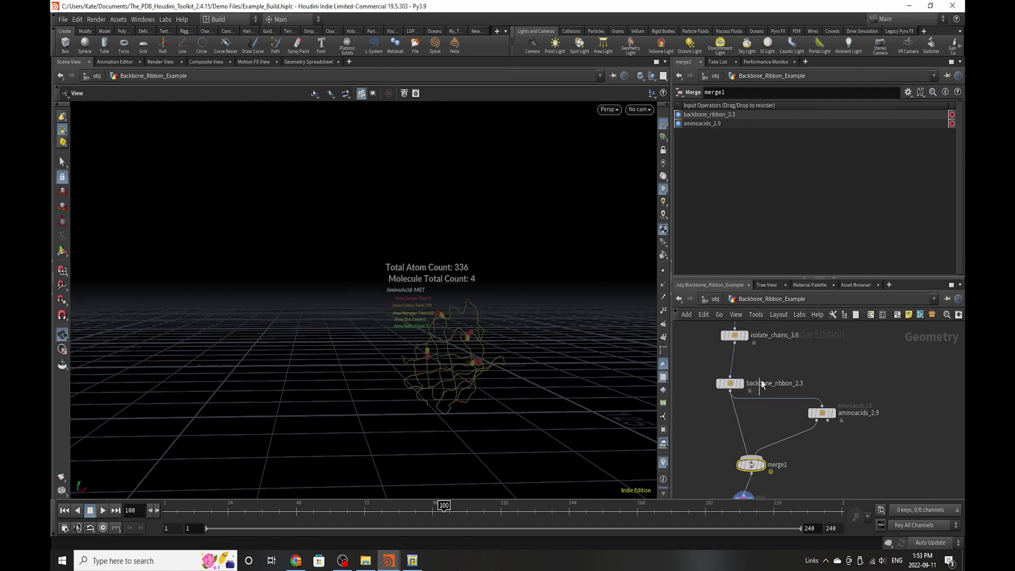
left_click_drag(761, 380, 739, 348)
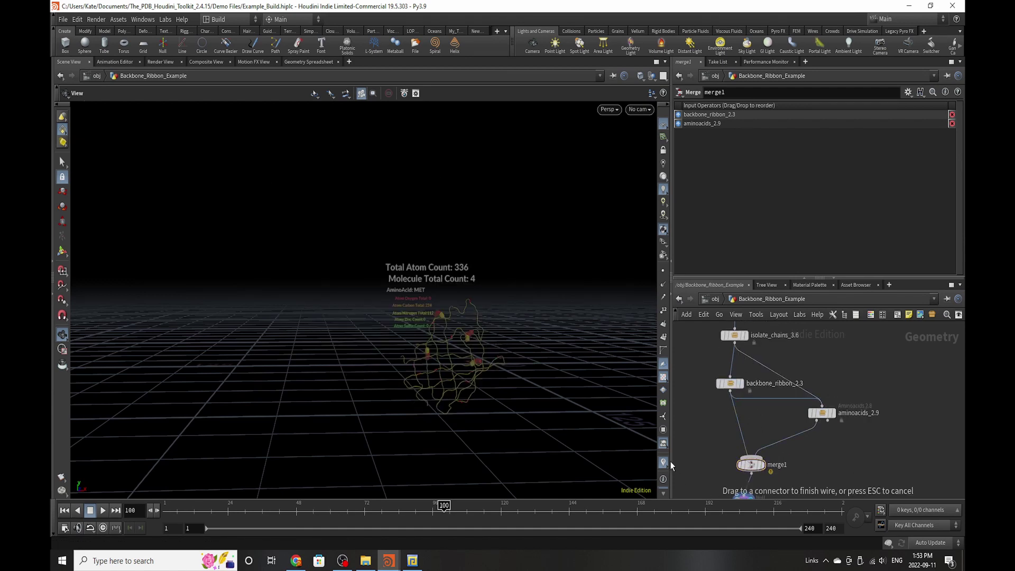
right_click_drag(465, 361, 522, 305)
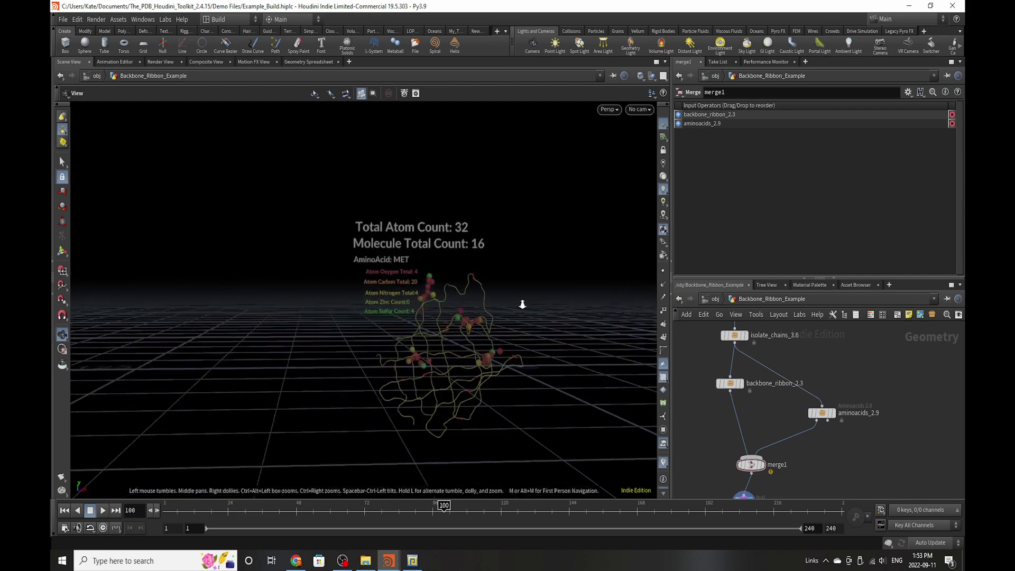
scroll(523, 304, "up", 3)
left_click_drag(504, 344, 506, 325)
right_click_drag(419, 385, 487, 370)
middle_click_drag(487, 370, 480, 416)
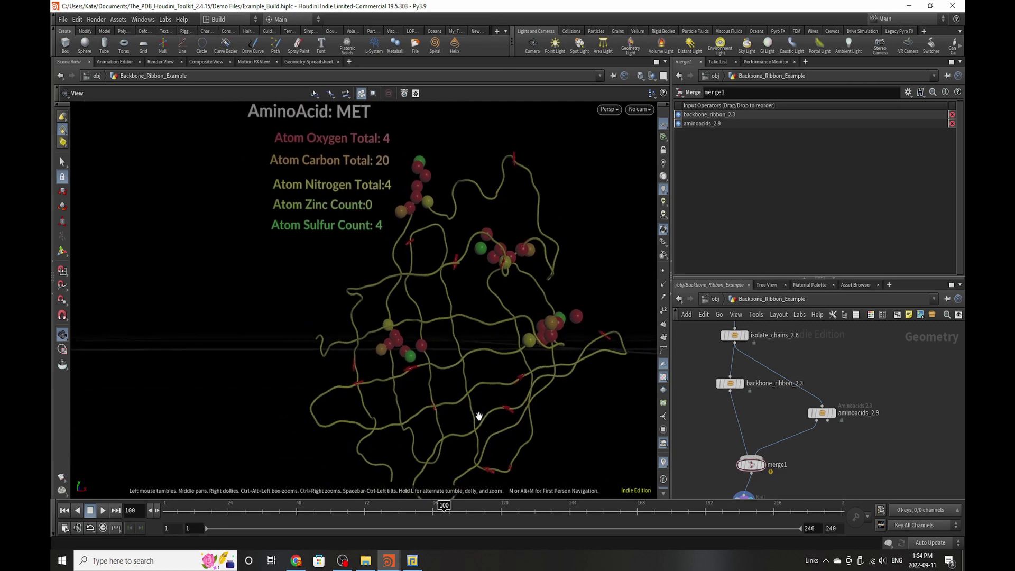
right_click_drag(479, 422, 420, 457)
left_click_drag(457, 447, 461, 441)
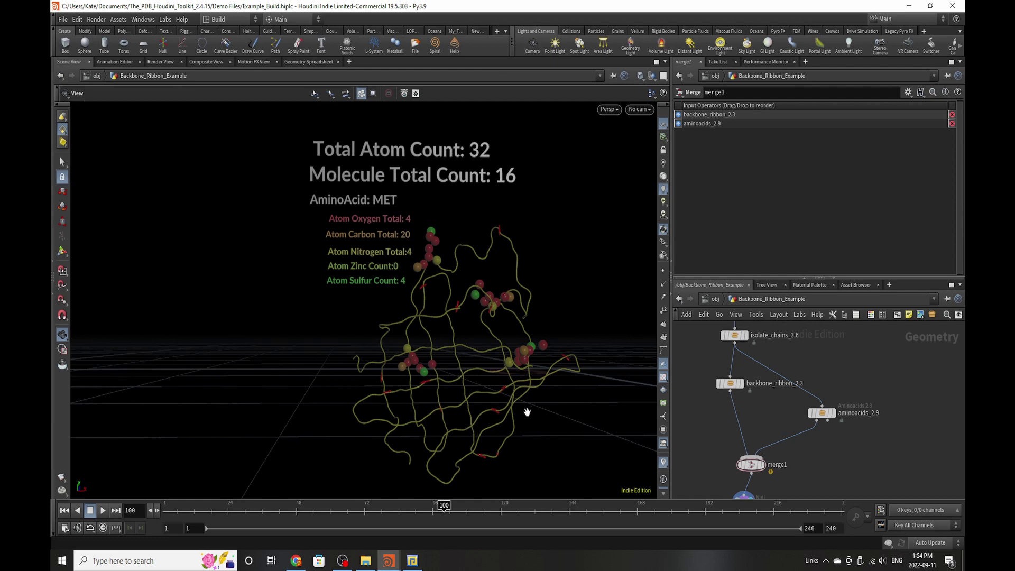
Step: Move the merge1 and Out_Backbone_Ribbon nodes sideways, to the side of the ribbon opposite aminoacids_2.9
scroll(788, 366, "down", 2)
scroll(765, 477, "up", 2)
left_click_drag(764, 468, 688, 470)
scroll(742, 477, "down", 2)
scroll(749, 450, "up", 2)
left_click_drag(769, 459, 704, 458)
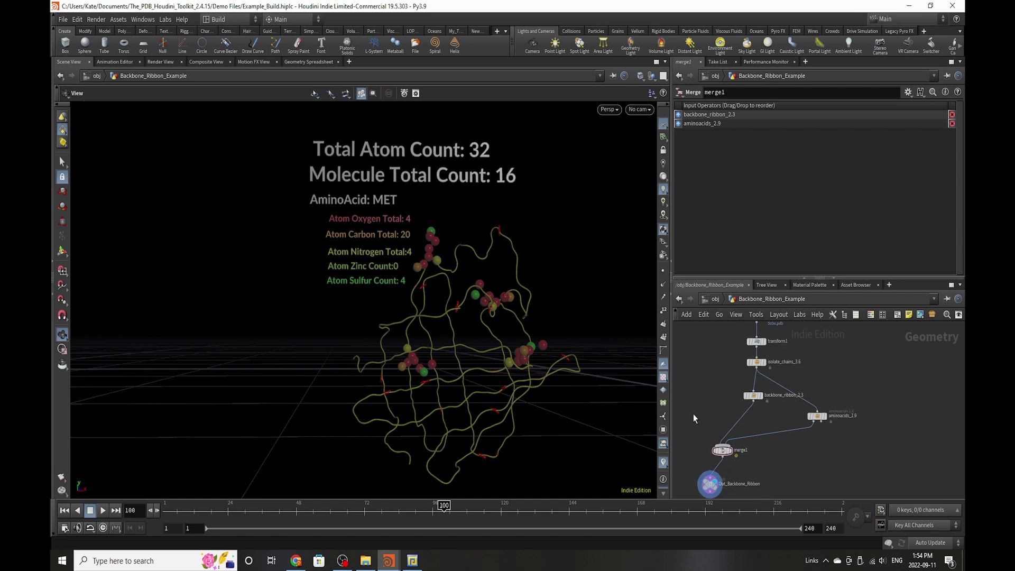
Step: Add an Amino acid data node beside backbone_ribbon_2.3 and feed it from the isolate_chains_3.6 output
key("Tab")
mouse_move(706, 425)
type("amin")
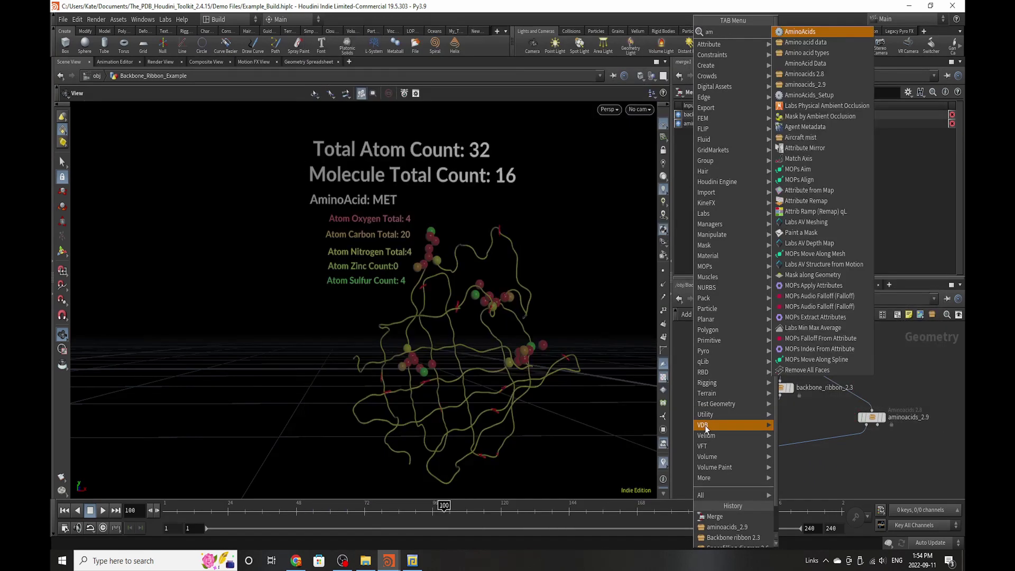
left_click(825, 42)
left_click(723, 376)
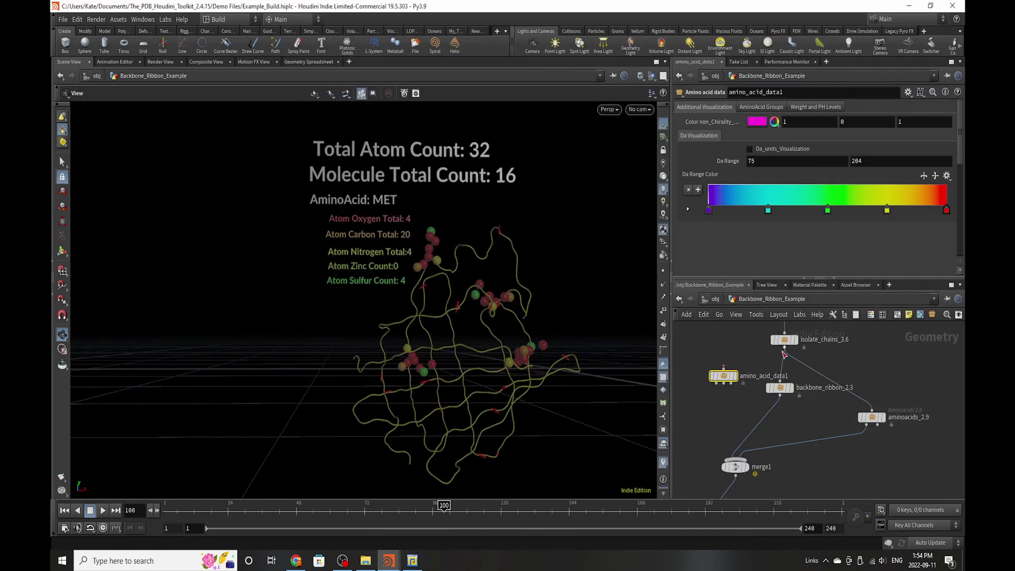
left_click_drag(785, 348, 724, 370)
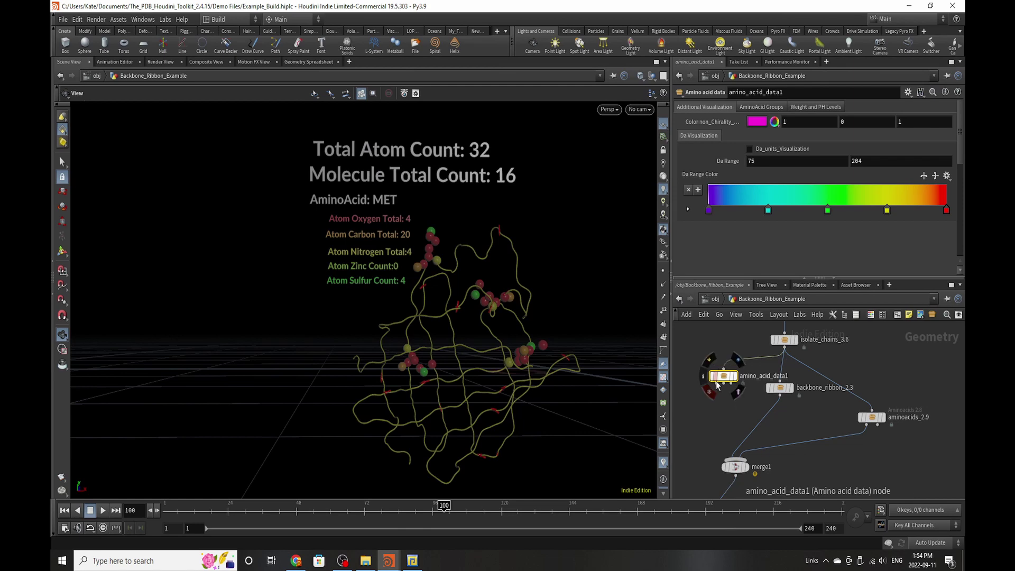
Step: Connect the third output of amino_acid_data1 to merge1 and examine the result on the ribbon
left_click(731, 384)
left_click(736, 459)
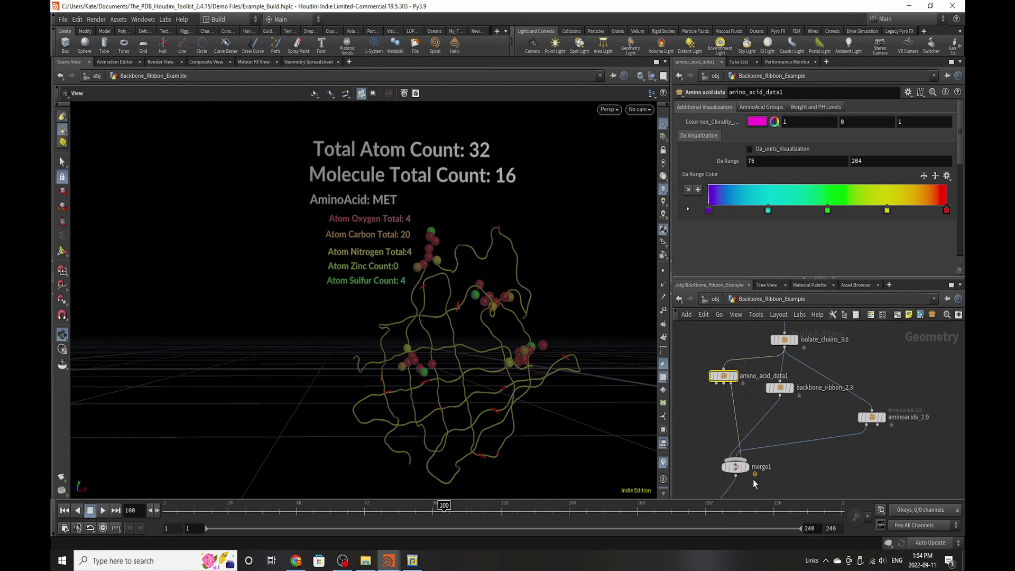
left_click_drag(553, 335, 522, 350)
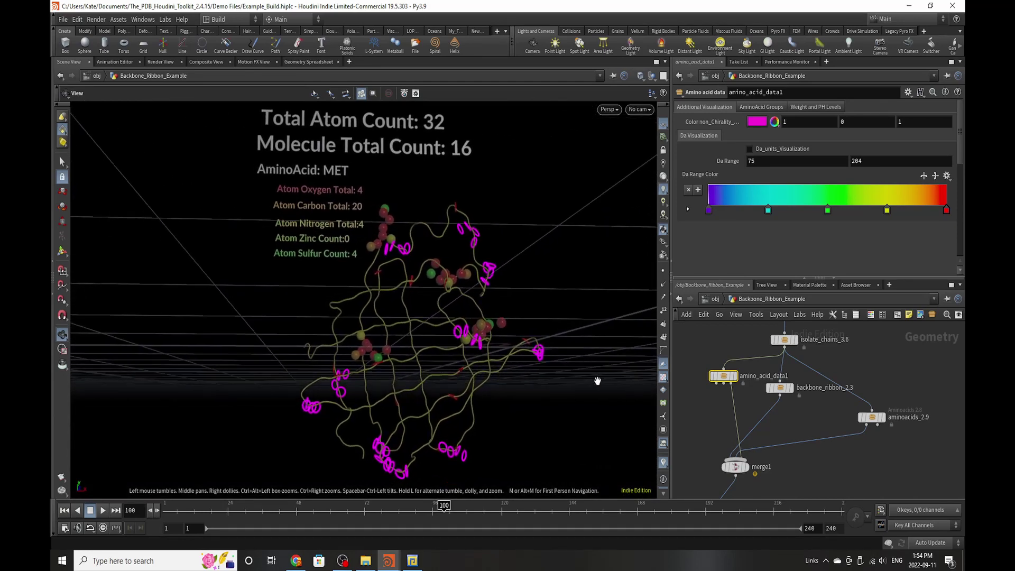
Step: Connect the middle output of amino_acid_data1 to merge1 as well, examine the combined model, and clear the node selection
left_click_drag(724, 390, 735, 460)
left_click_drag(423, 276, 438, 325)
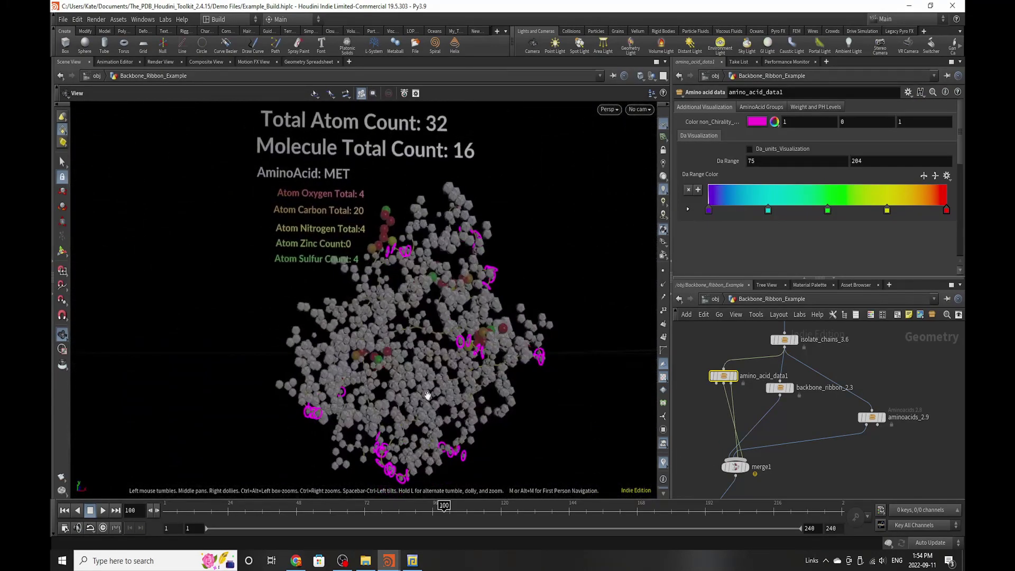
right_click_drag(391, 424, 434, 437)
mouse_move(343, 560)
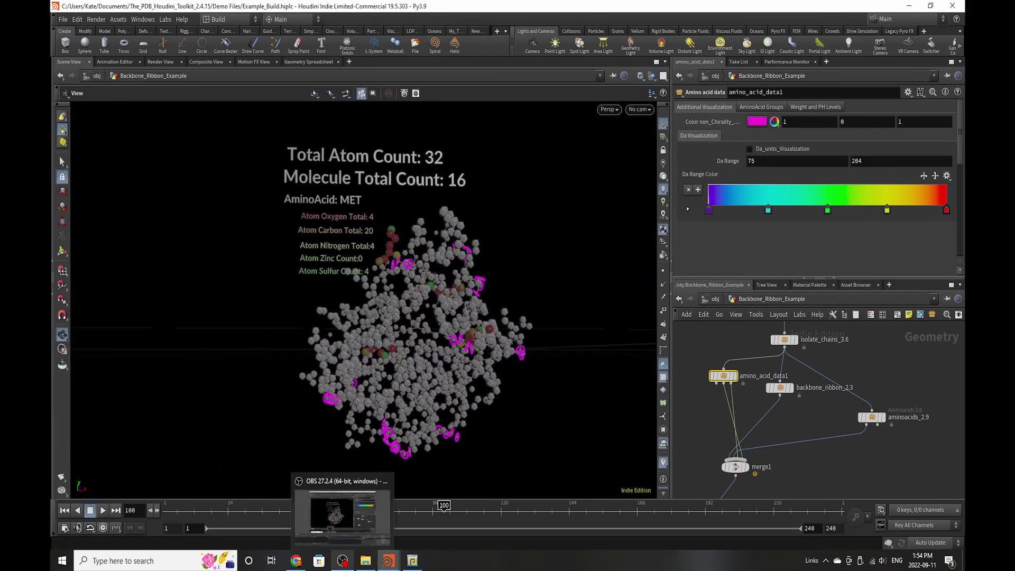
left_click(864, 462)
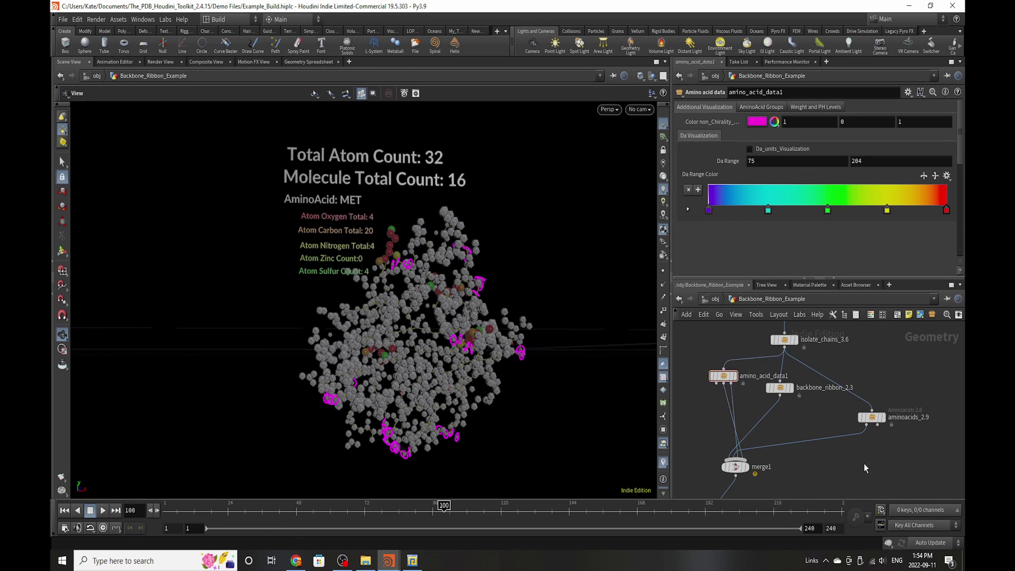